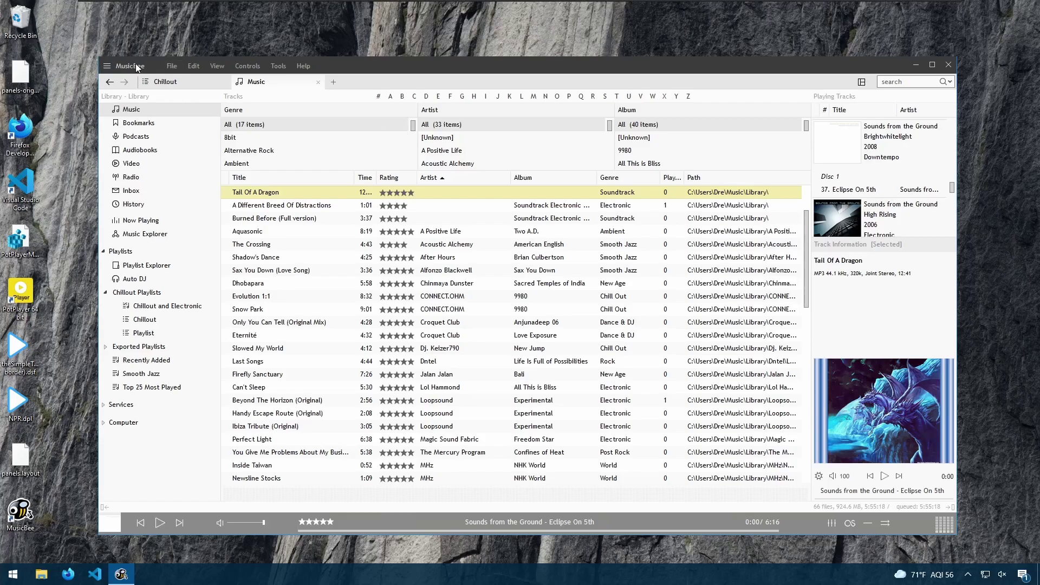
Switch the player's skin to Windows Theme and select the track Shadow's Dance in the library.
{"action": "left_click", "coordinate": [108, 66]}
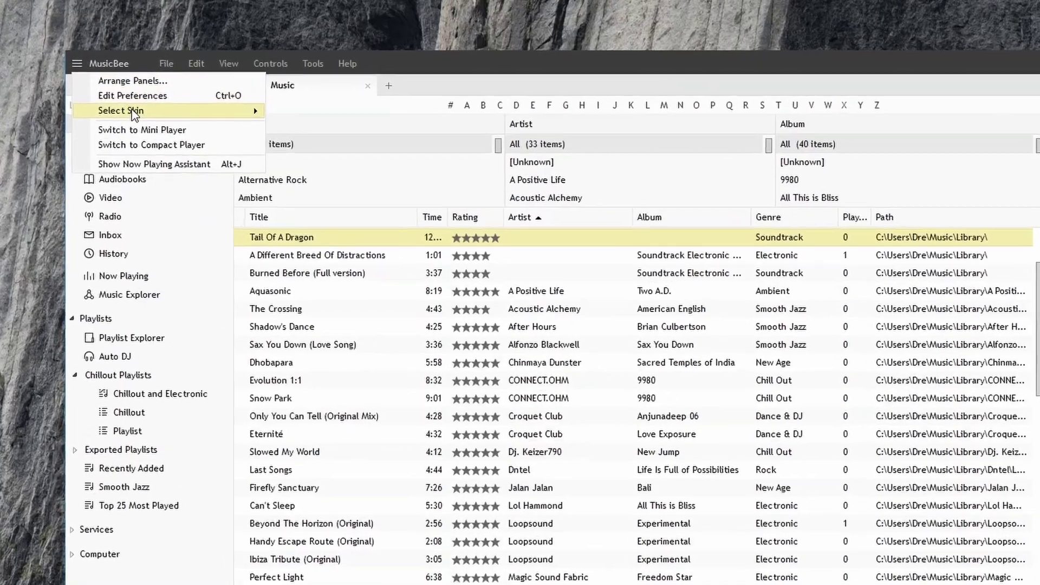
{"action": "mouse_move", "coordinate": [149, 101]}
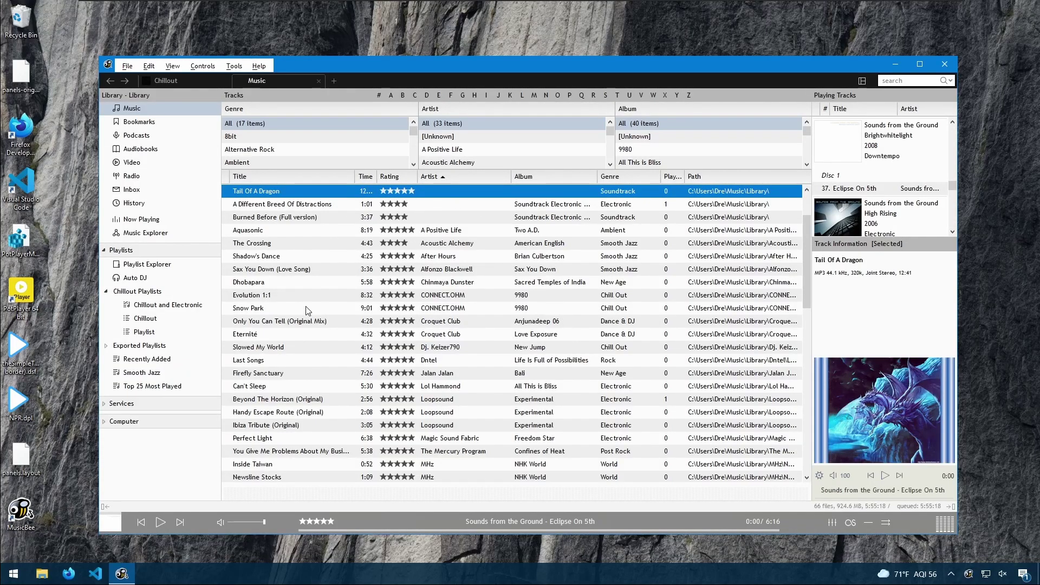
{"action": "left_click", "coordinate": [287, 257]}
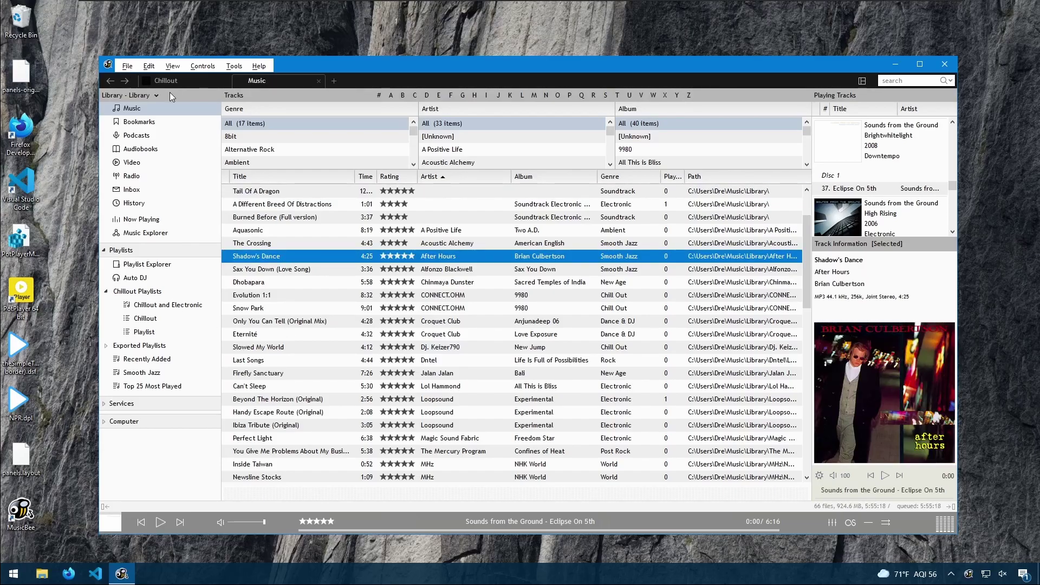
Replace the Windows Theme skin with one of the built-in dark skins.
{"action": "left_click", "coordinate": [110, 67]}
{"action": "mouse_move", "coordinate": [133, 106]}
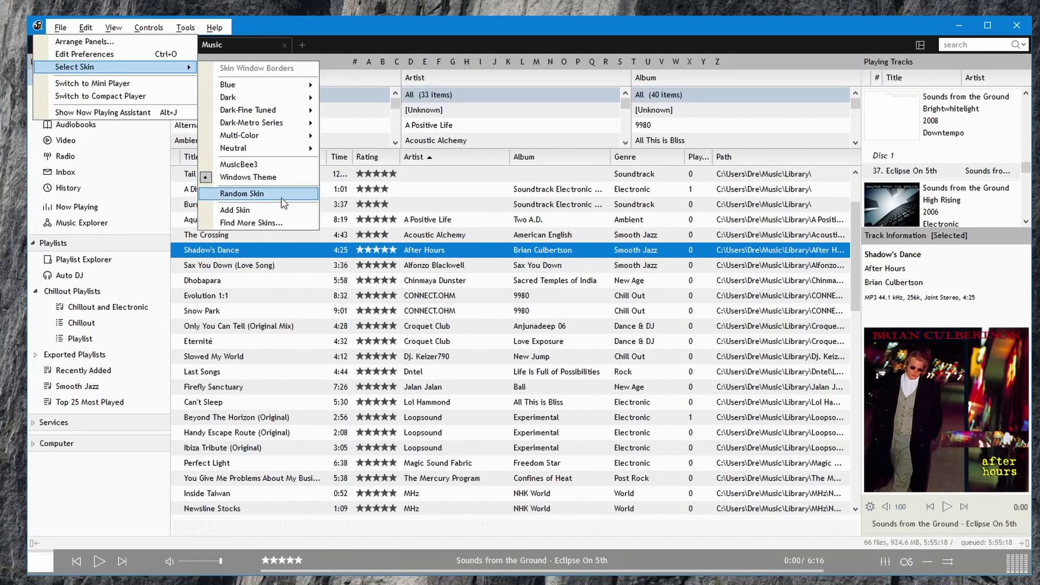
{"action": "mouse_move", "coordinate": [265, 135]}
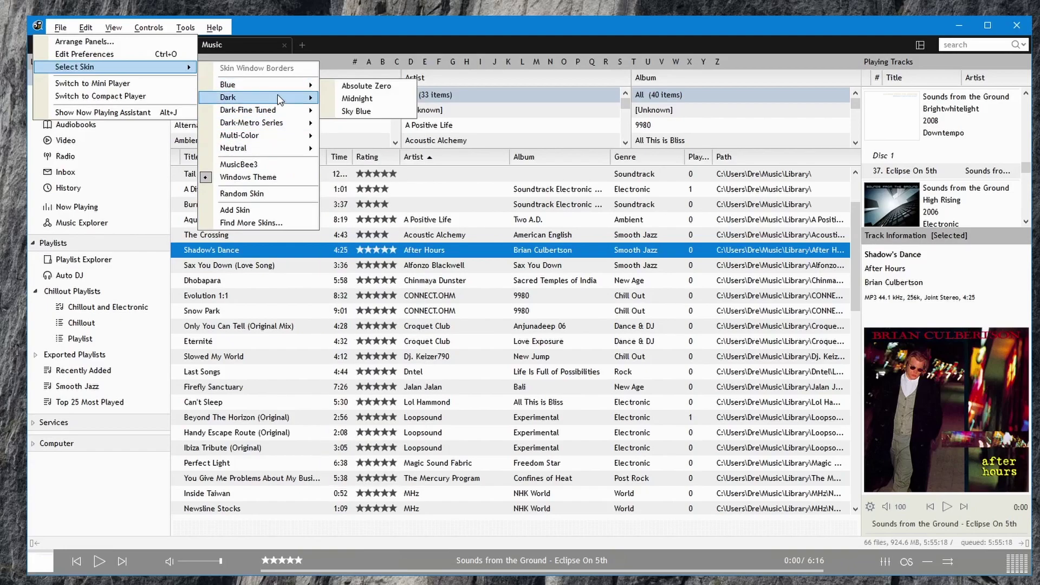
{"action": "mouse_move", "coordinate": [277, 95]}
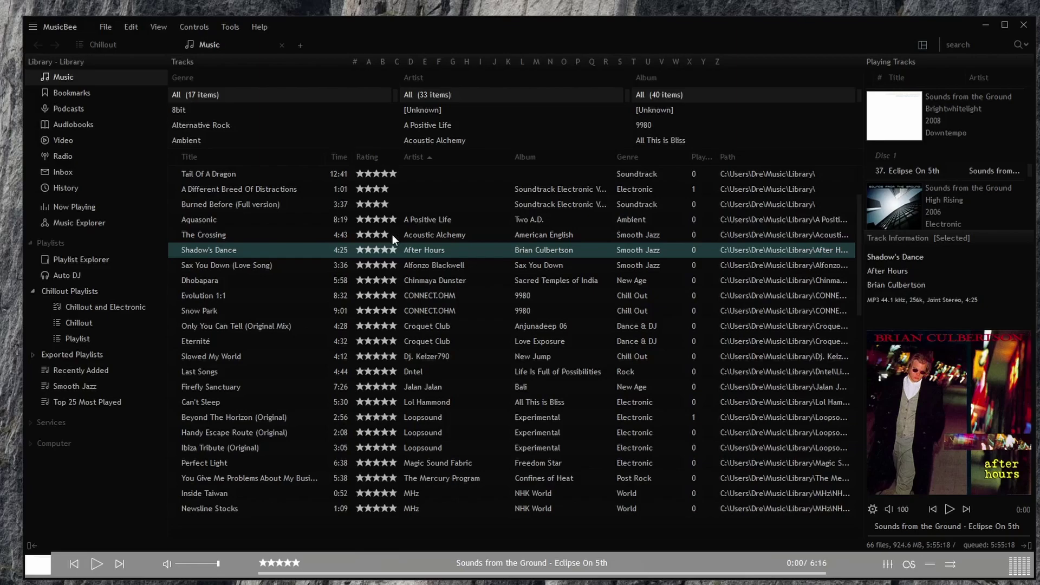
Play the tracks Shadow's Dance and Dhobapara in turn, and pause playback.
{"action": "double_click", "coordinate": [249, 251]}
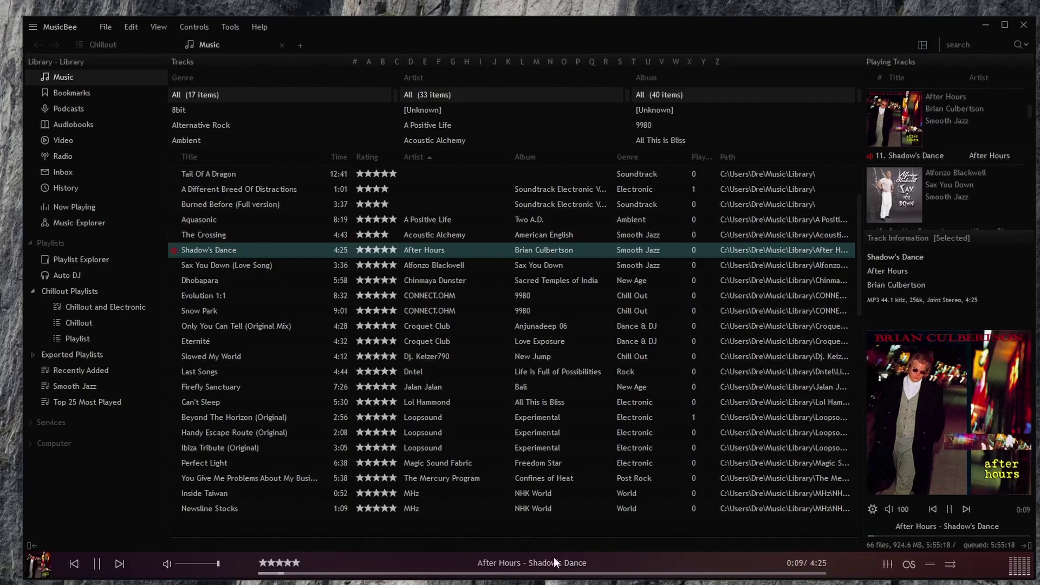
{"action": "double_click", "coordinate": [223, 278]}
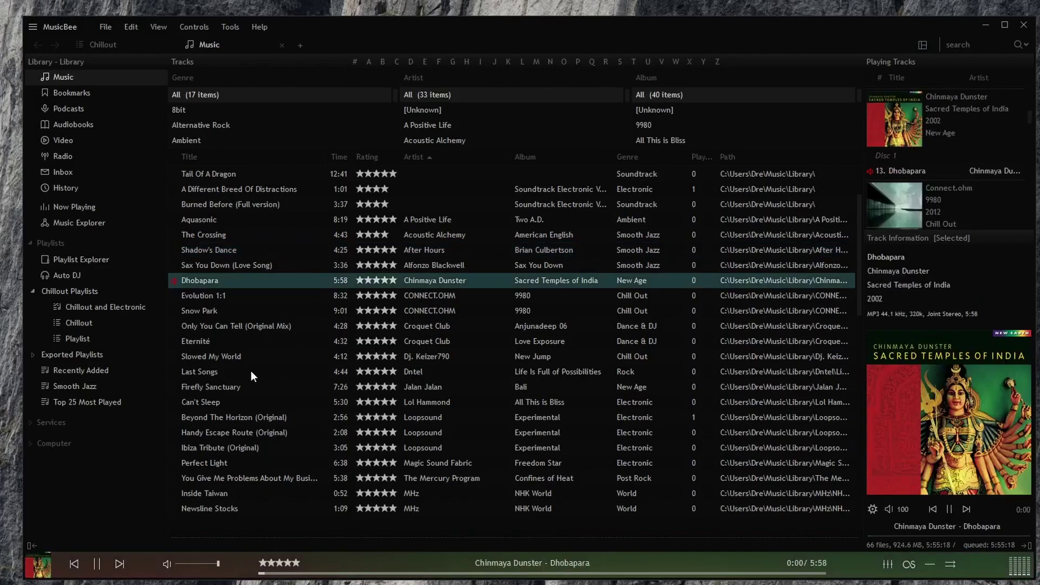
{"action": "left_click", "coordinate": [99, 564]}
Change the skin to MidnightMETRO.
{"action": "left_click", "coordinate": [164, 28]}
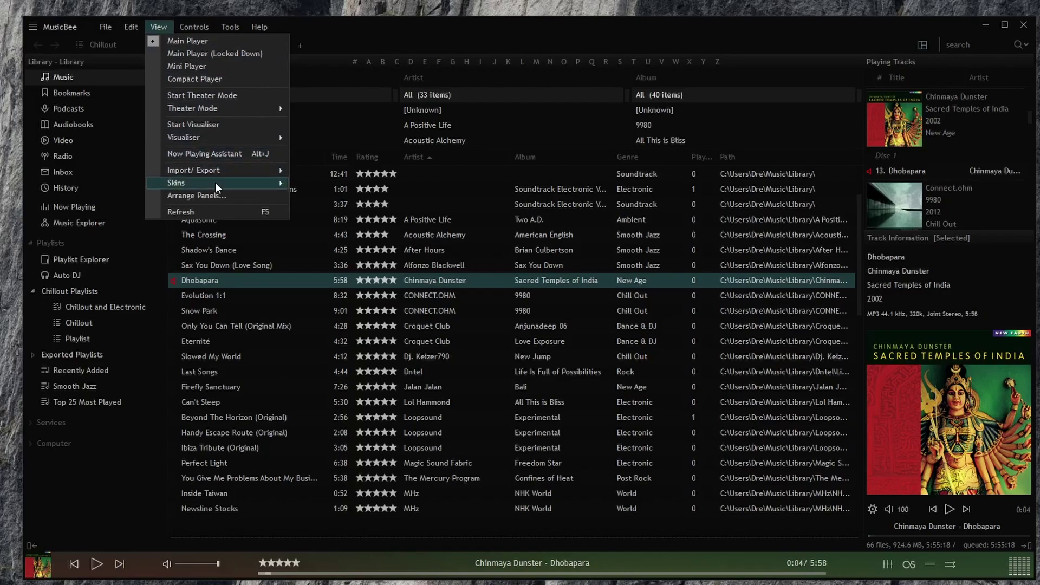
{"action": "mouse_move", "coordinate": [215, 182]}
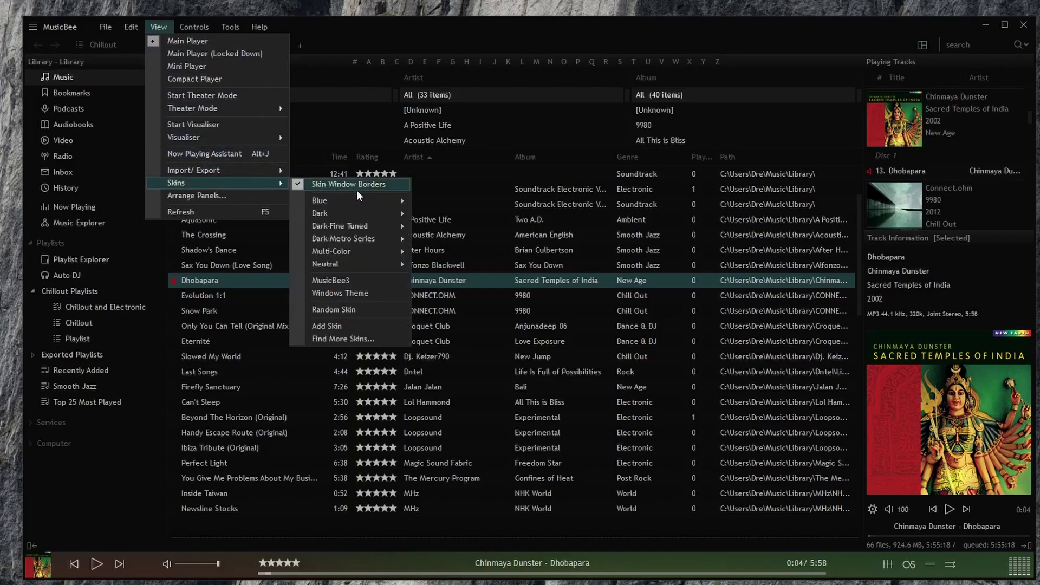
{"action": "mouse_move", "coordinate": [362, 210]}
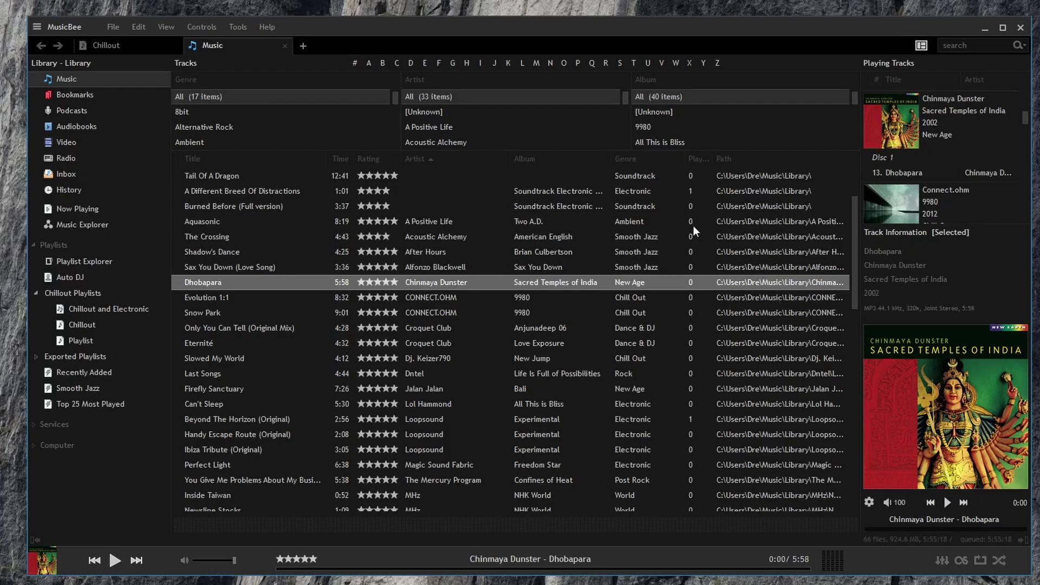
Open the Preferences window to examine its appearance in the current skin, and close it without changing any settings.
{"action": "left_click", "coordinate": [142, 27]}
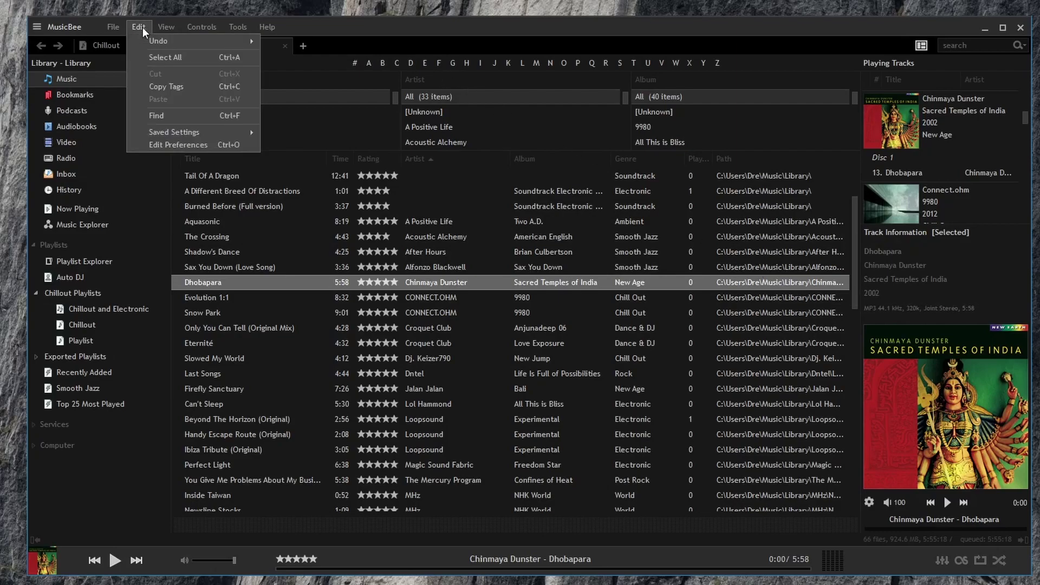
{"action": "left_click", "coordinate": [177, 144]}
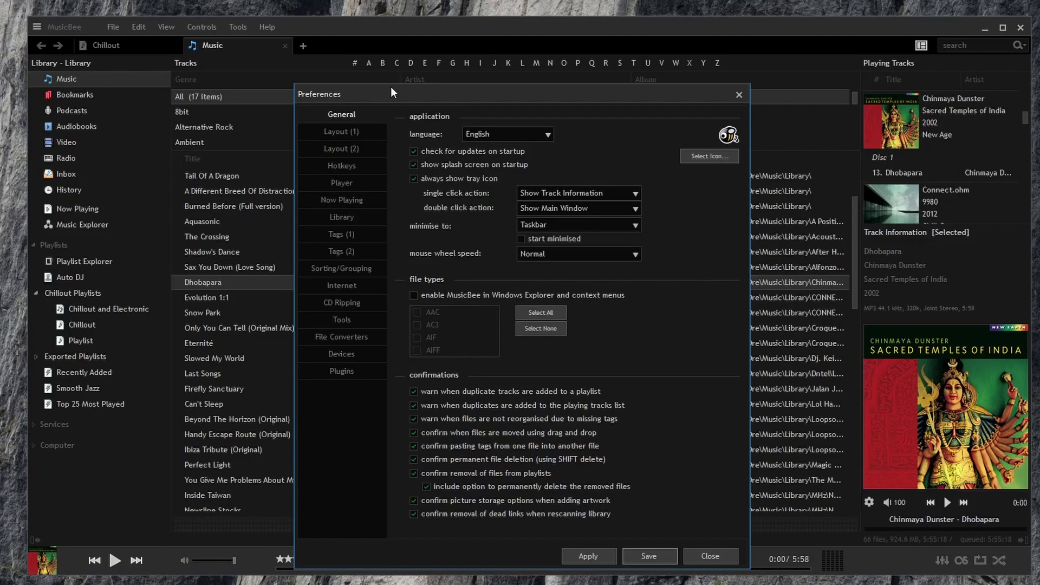
{"action": "left_click_drag", "start_coordinate": [391, 92], "coordinate": [419, 68]}
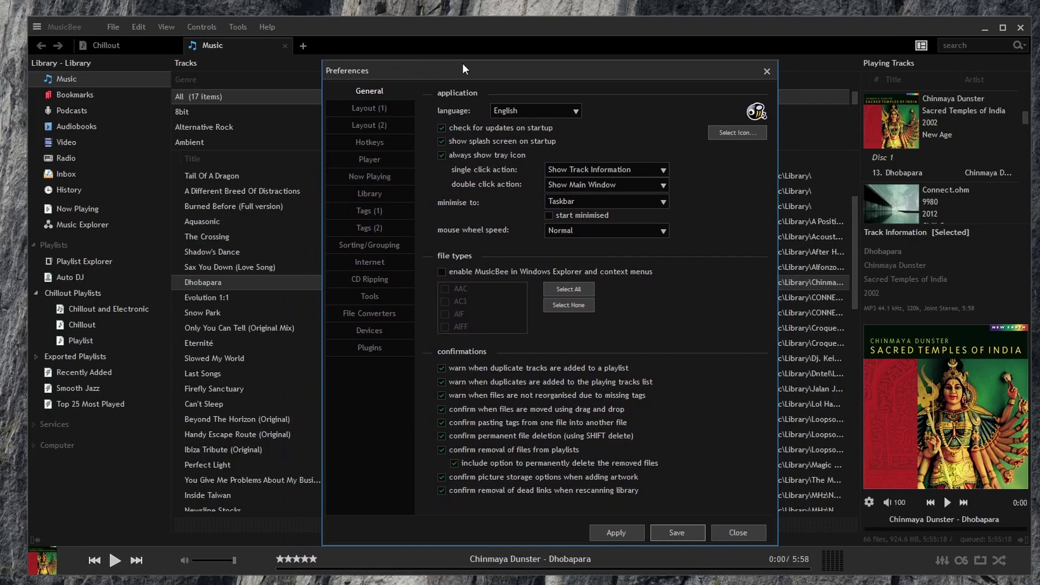
{"action": "left_click", "coordinate": [766, 72]}
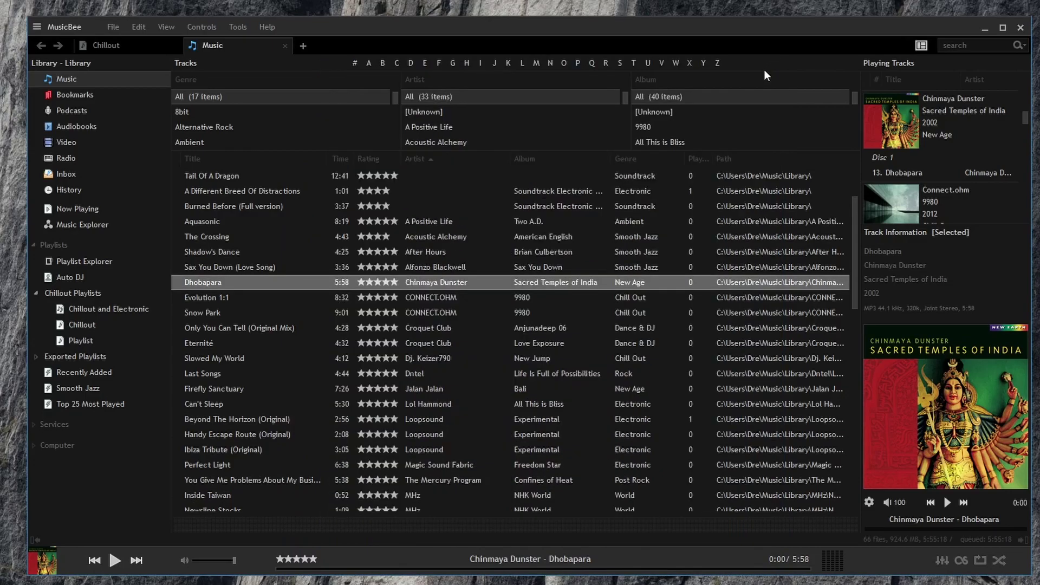
Open the file picker for adding a downloaded skin, and cancel it without choosing a file.
{"action": "left_click", "coordinate": [148, 27]}
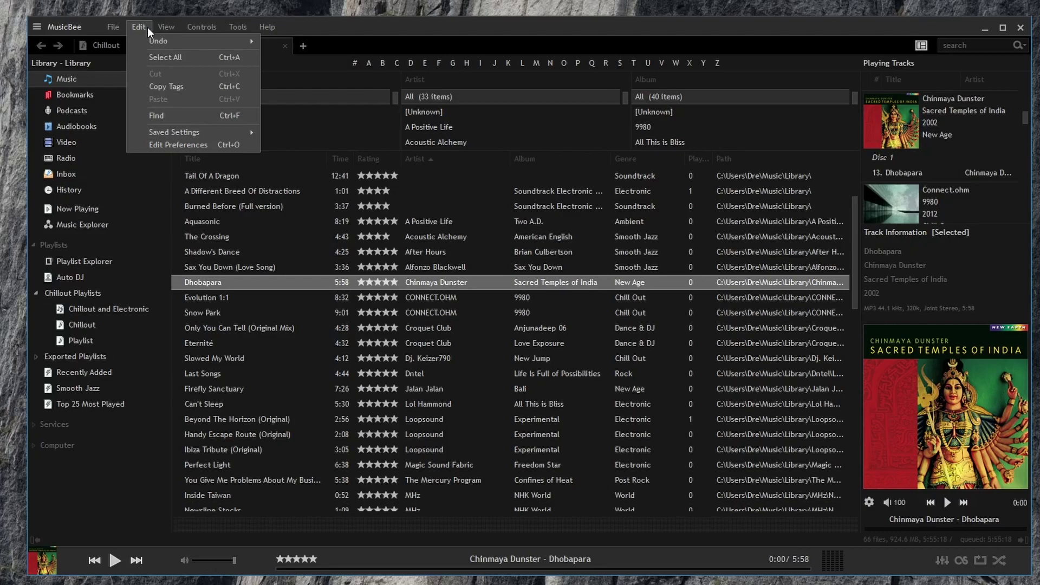
{"action": "mouse_move", "coordinate": [264, 184]}
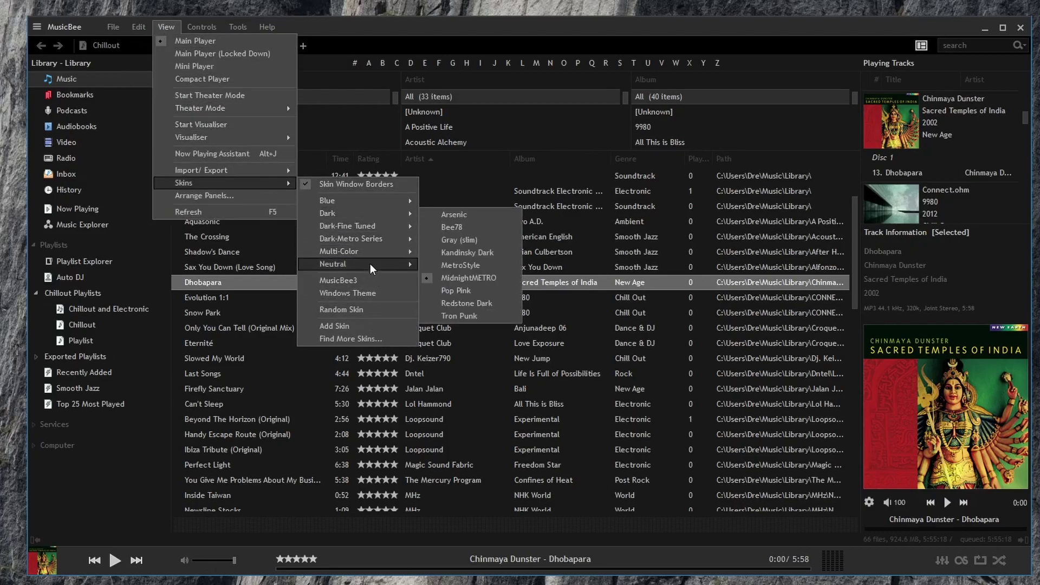
{"action": "left_click", "coordinate": [362, 324]}
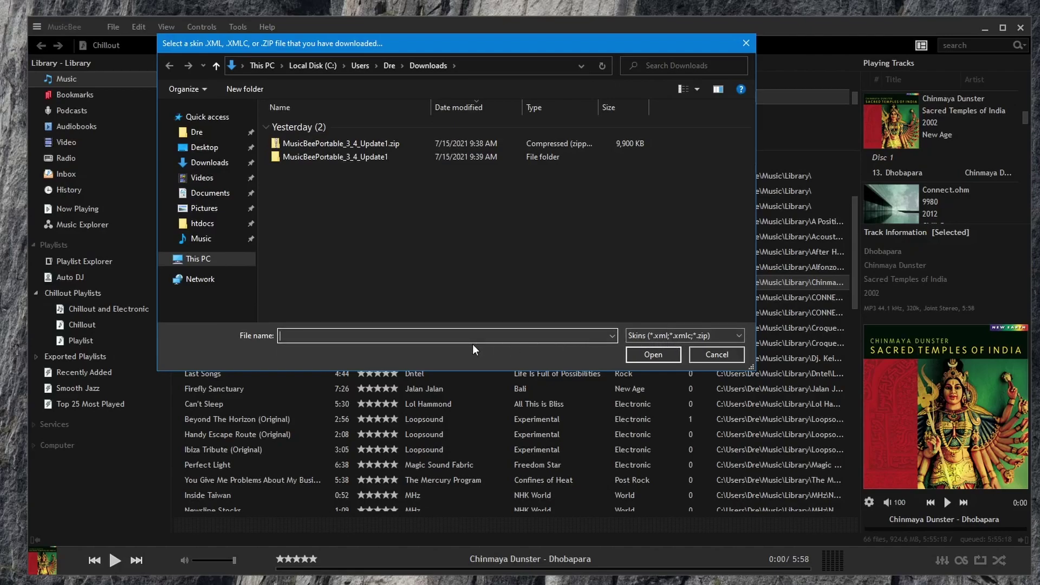
{"action": "left_click", "coordinate": [711, 354]}
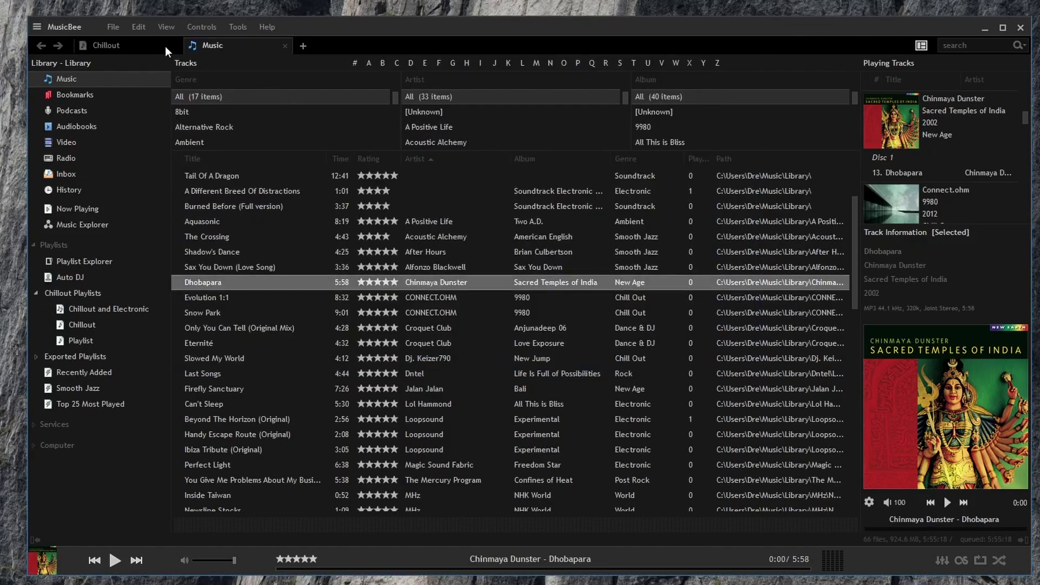
Find more skins on the MusicBee Add-ons website and open Fluenx Dark - HiDPI Supported from page 4 of the listing.
{"action": "left_click", "coordinate": [161, 22]}
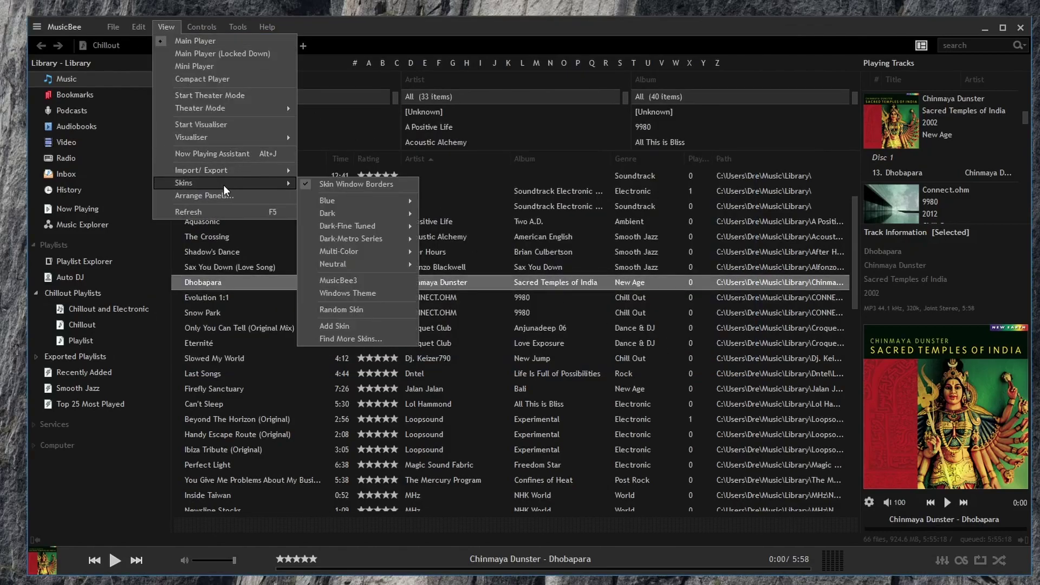
{"action": "left_click", "coordinate": [356, 339]}
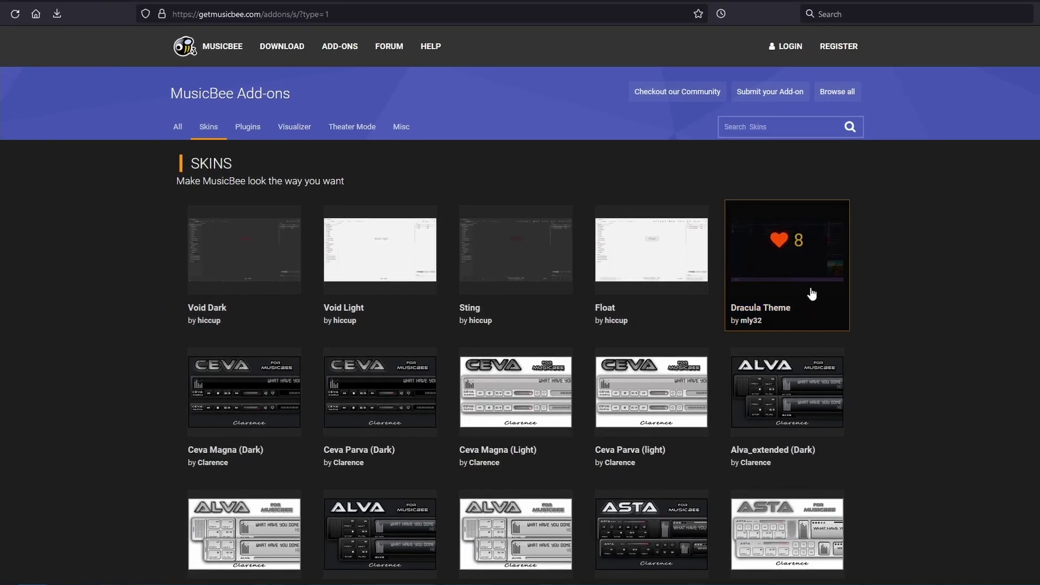
{"action": "scroll", "coordinate": [759, 328], "scroll_direction": "down", "scroll_amount": 6}
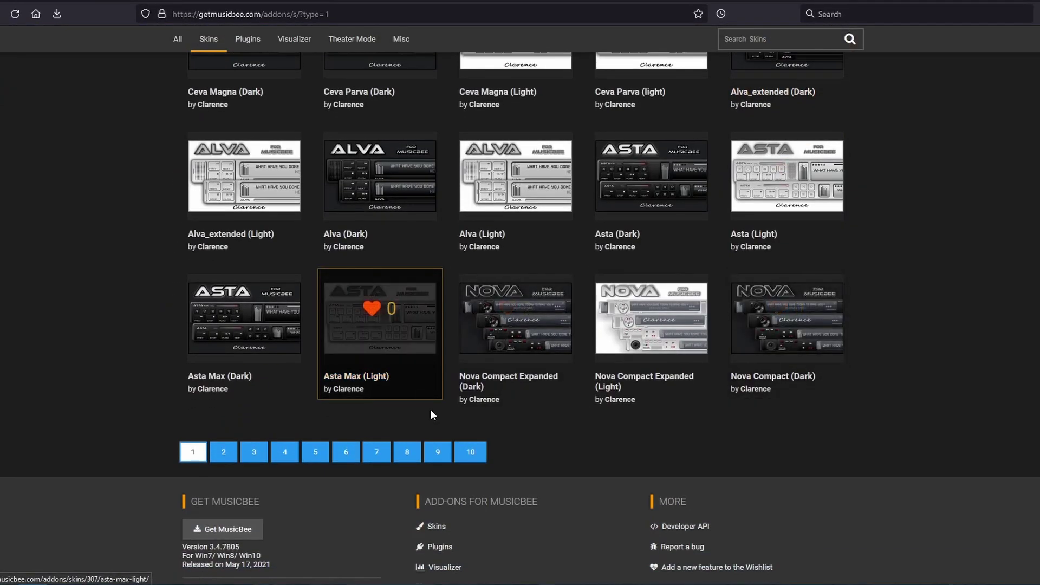
{"action": "left_click", "coordinate": [286, 453]}
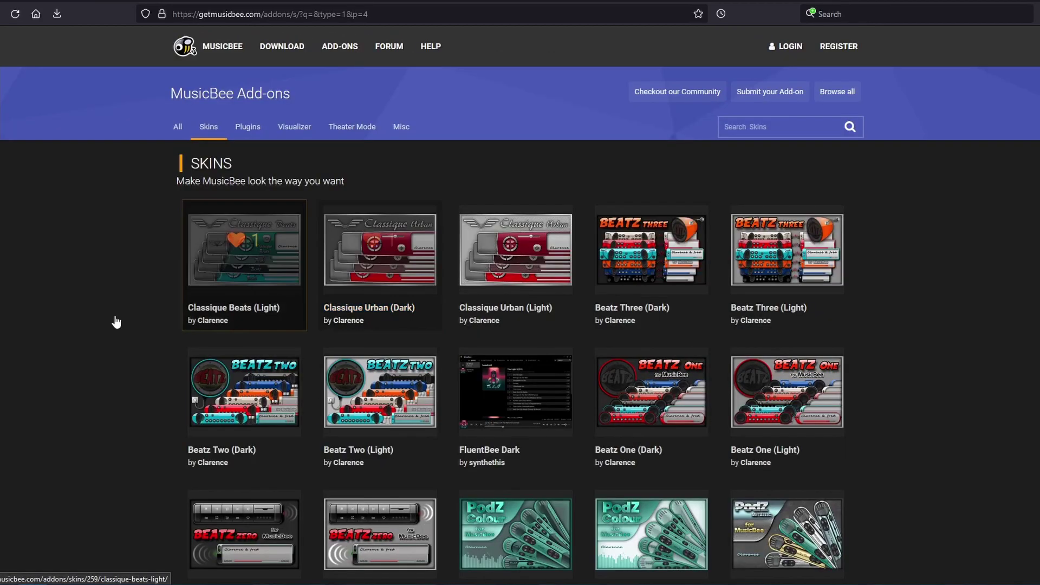
{"action": "scroll", "coordinate": [99, 307], "scroll_direction": "down", "scroll_amount": 5}
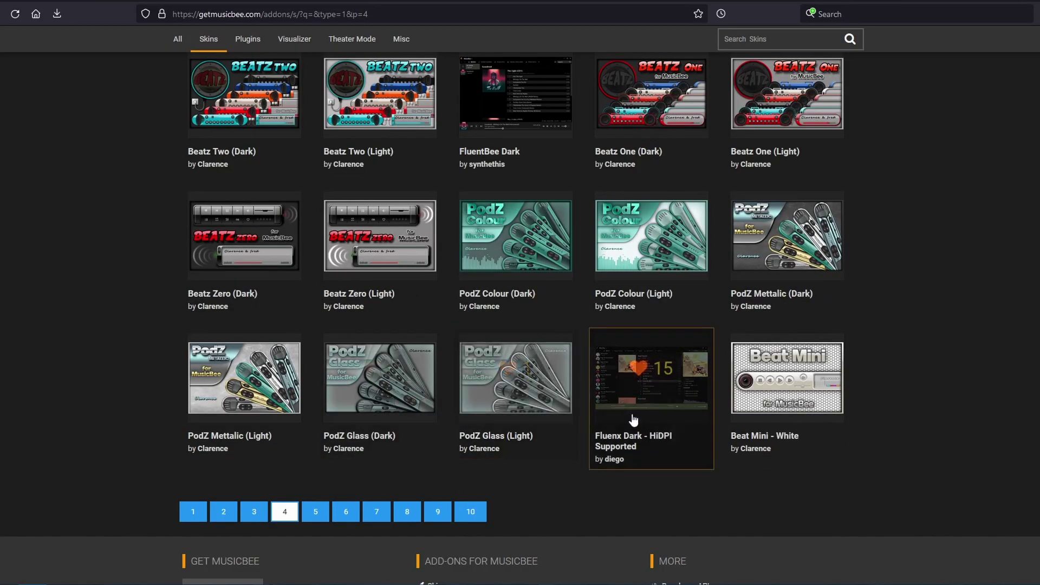
{"action": "left_click", "coordinate": [670, 398]}
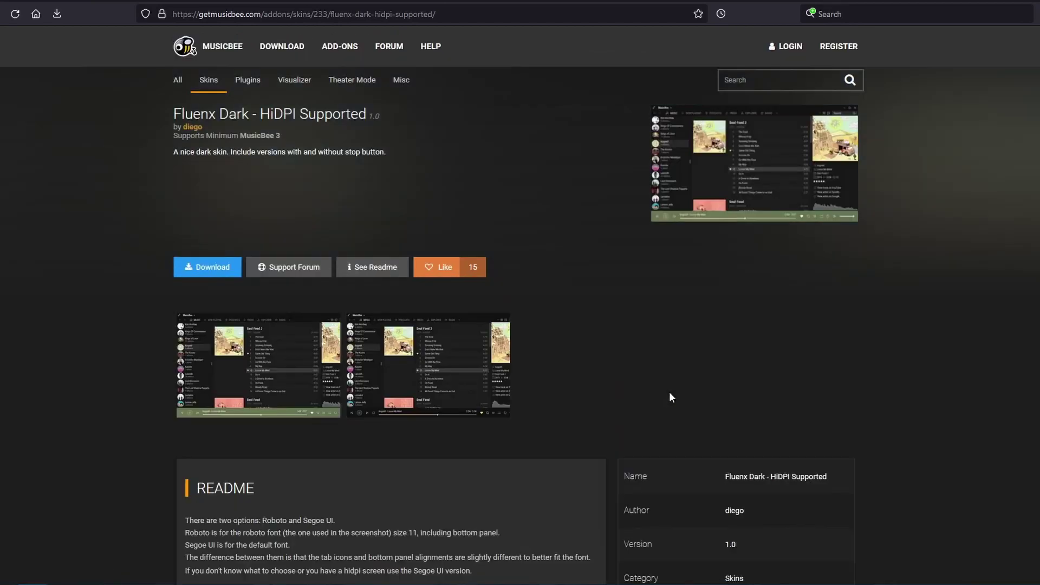
Preview both screenshots of the Fluenx Dark skin and download it as Fluenx_Dark.zip.
{"action": "left_click", "coordinate": [237, 368]}
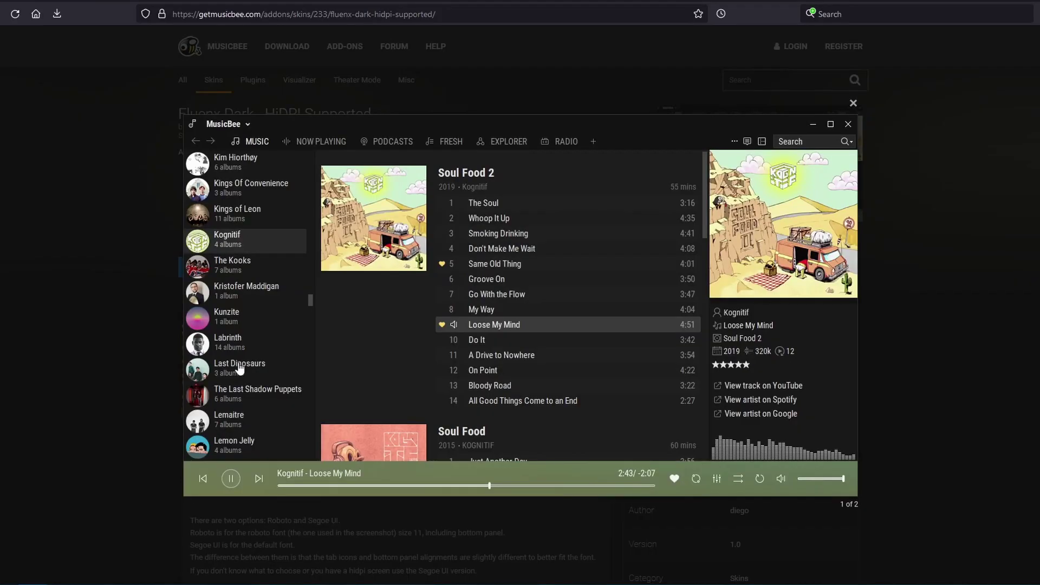
{"action": "key", "text": "Right"}
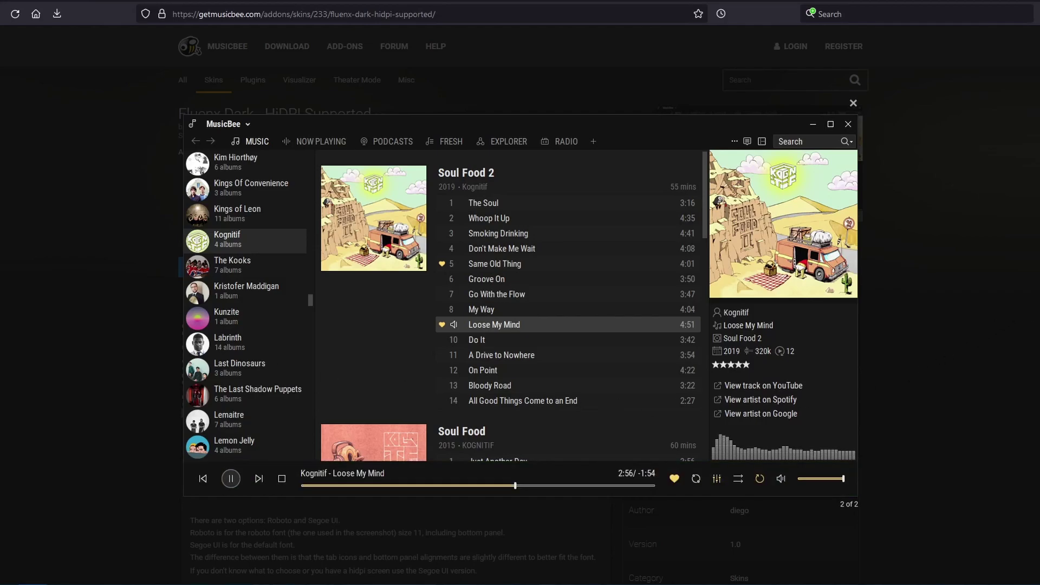
{"action": "left_click", "coordinate": [966, 293]}
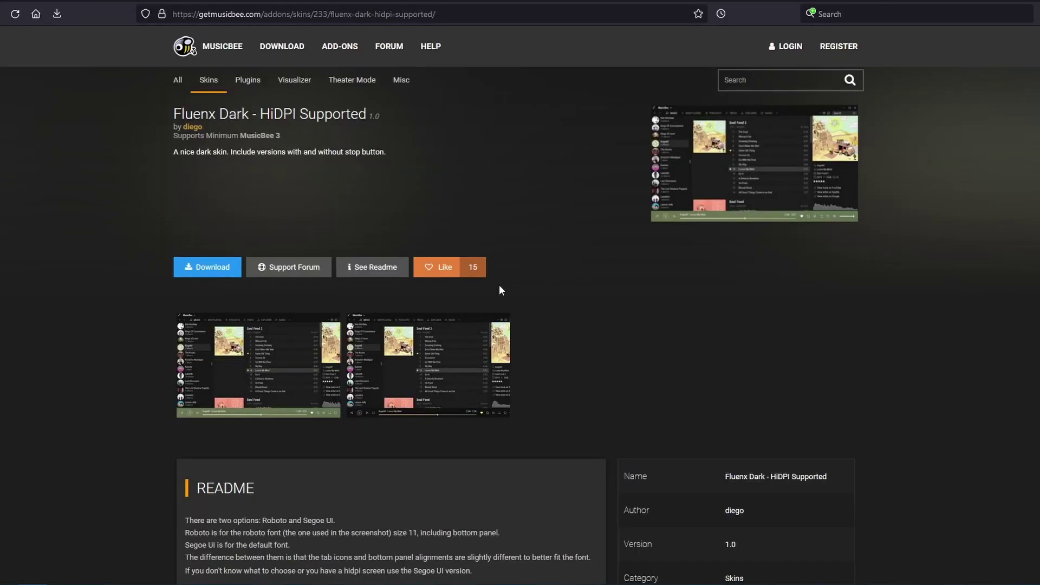
{"action": "left_click", "coordinate": [190, 268]}
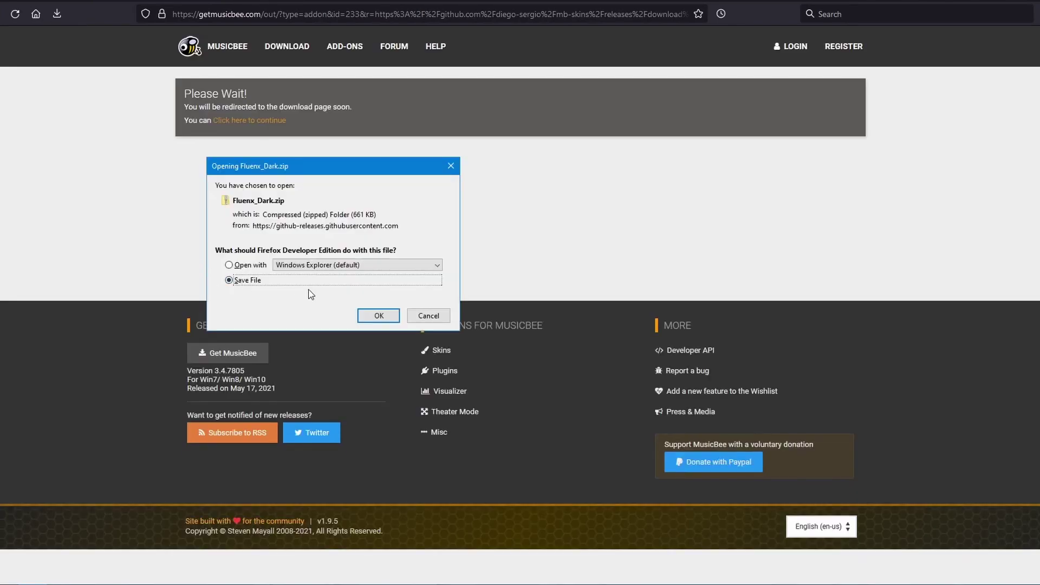
{"action": "left_click", "coordinate": [390, 319]}
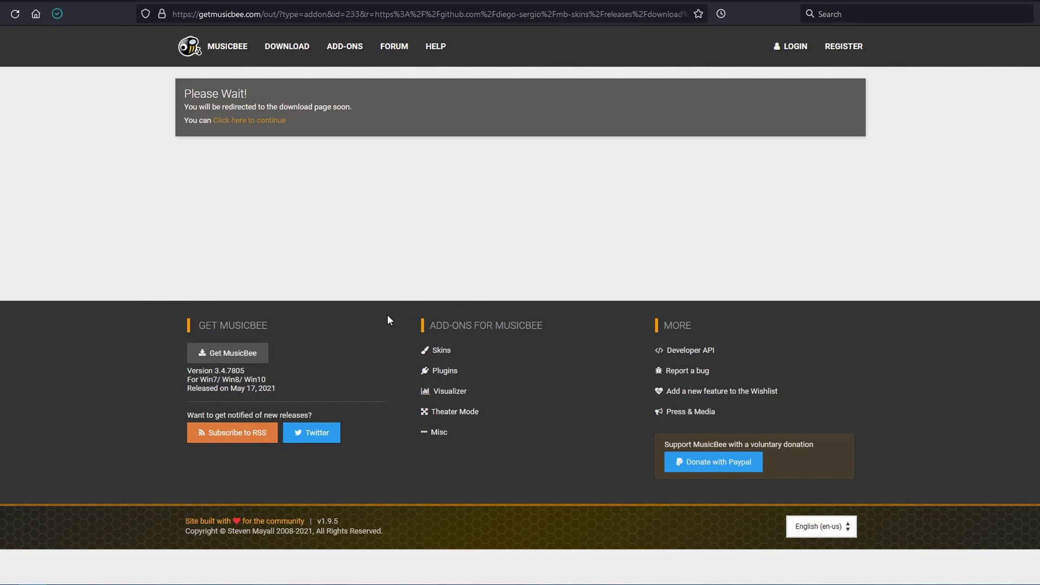
Switch back to MusicBee and add the skin from Fluenx_Dark.zip in the Downloads folder.
{"action": "left_click", "coordinate": [166, 548]}
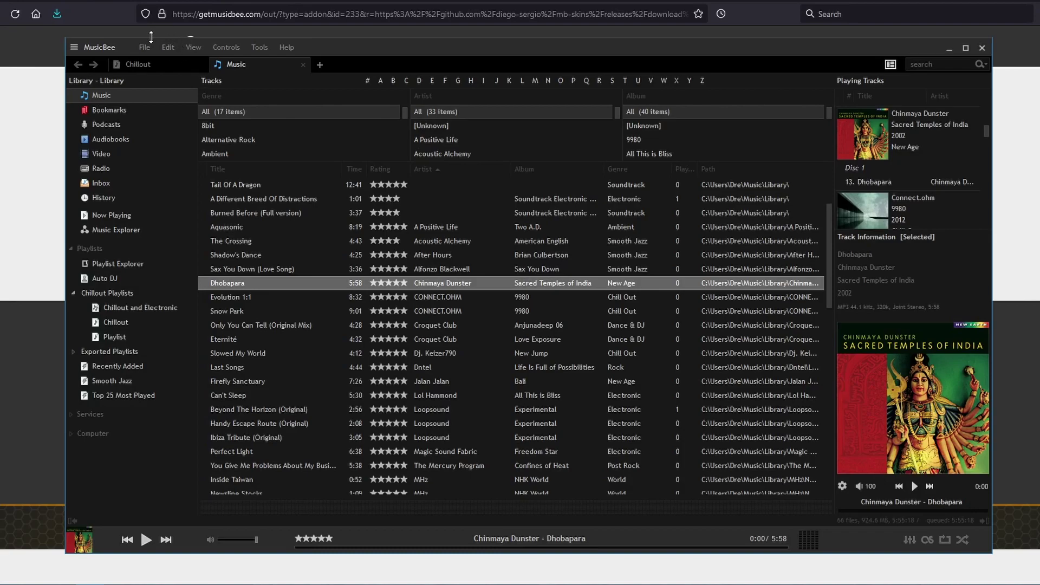
{"action": "left_click", "coordinate": [192, 48]}
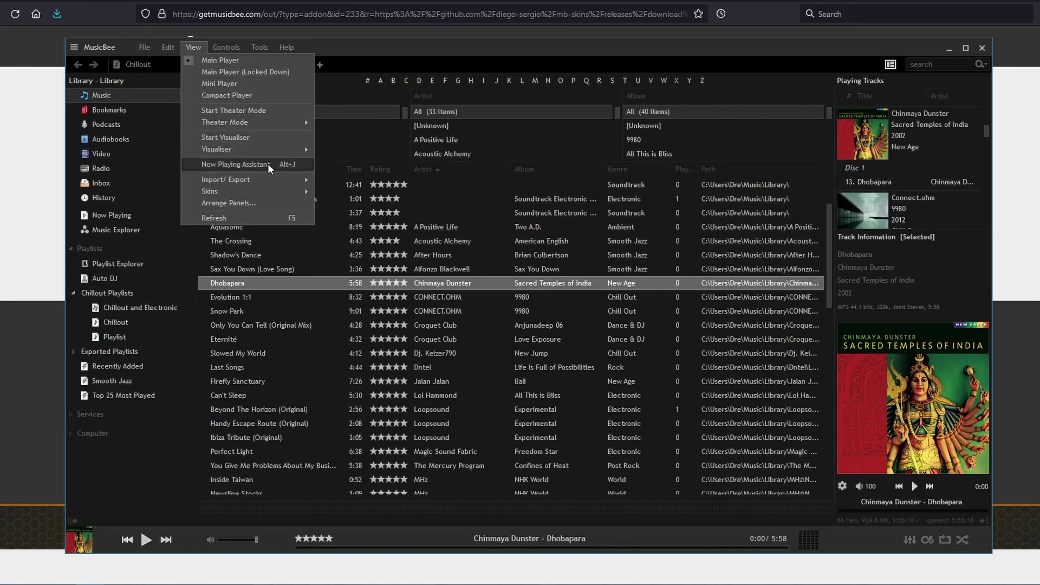
{"action": "mouse_move", "coordinate": [285, 189]}
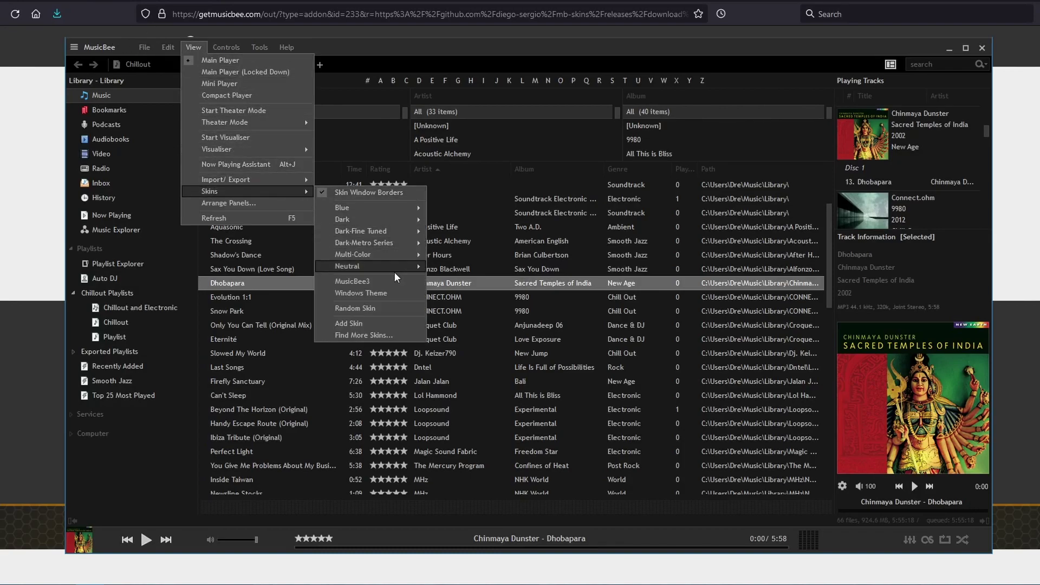
{"action": "left_click", "coordinate": [380, 323]}
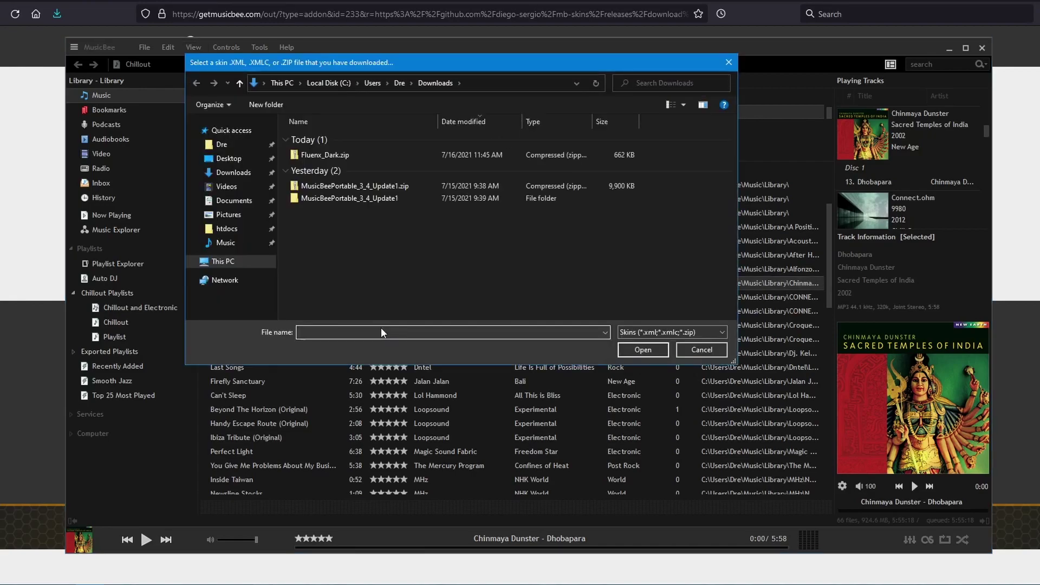
{"action": "double_click", "coordinate": [339, 156]}
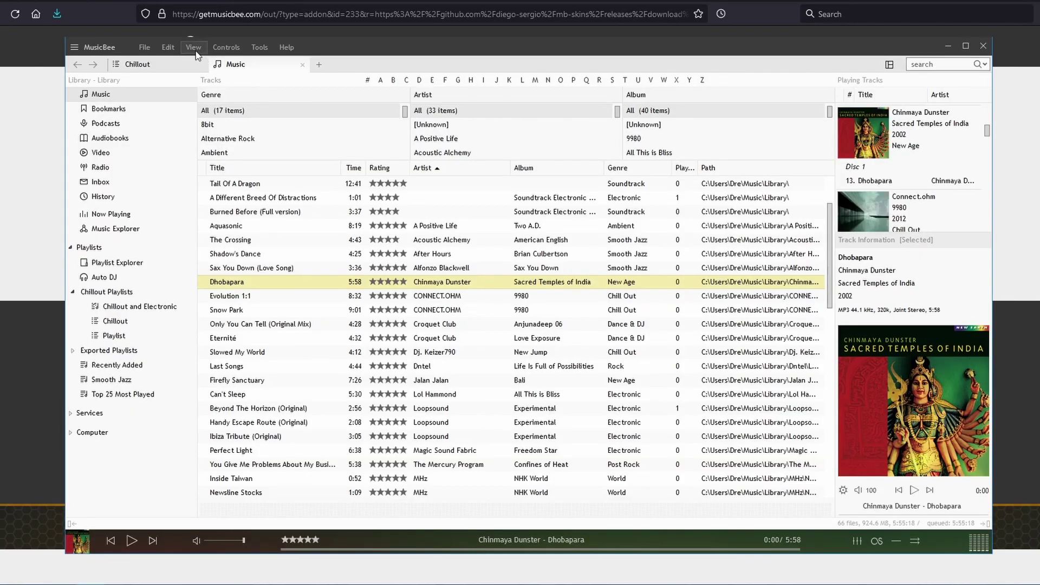
Apply the Fluenx Dark - Roboto skin to MusicBee and select the Aquasonic track in the music list.
{"action": "left_click", "coordinate": [194, 49]}
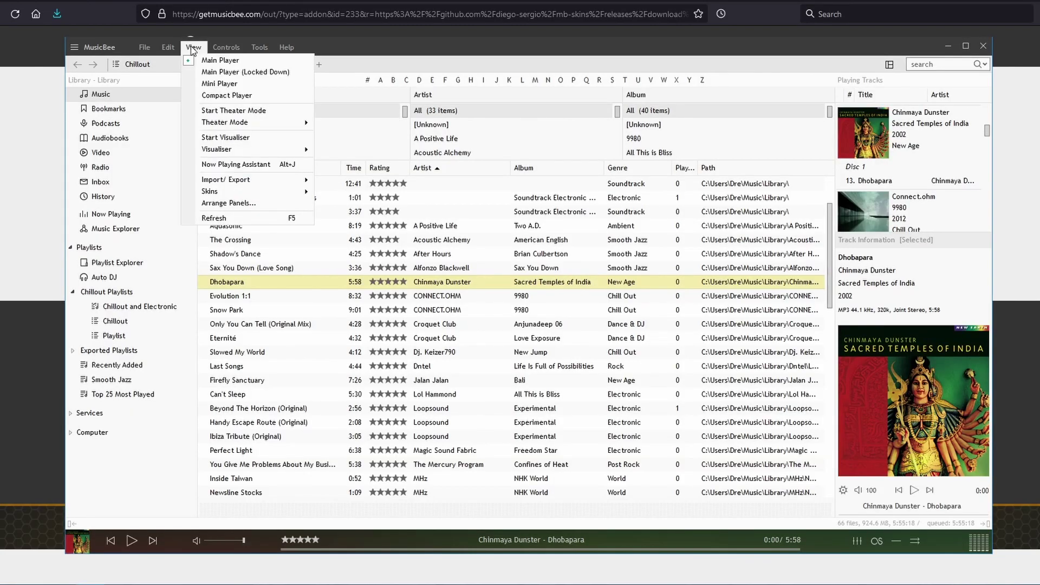
{"action": "mouse_move", "coordinate": [241, 194]}
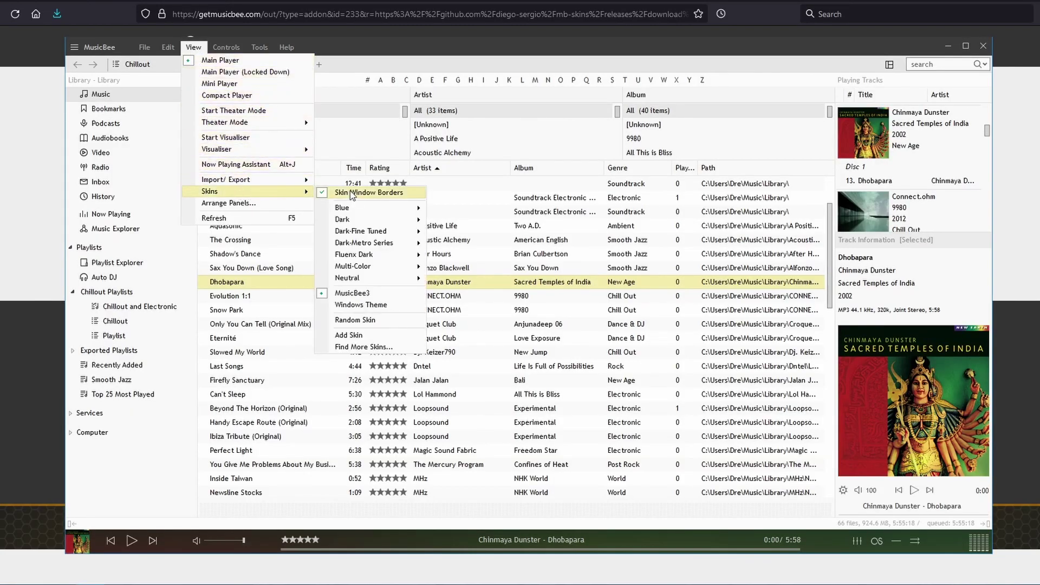
{"action": "mouse_move", "coordinate": [380, 258]}
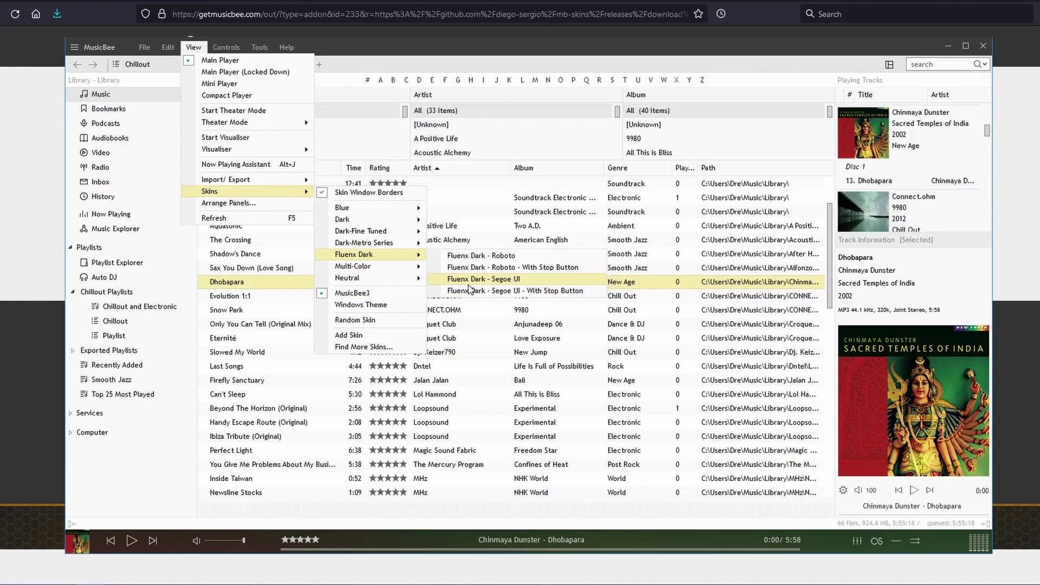
{"action": "left_click", "coordinate": [477, 259]}
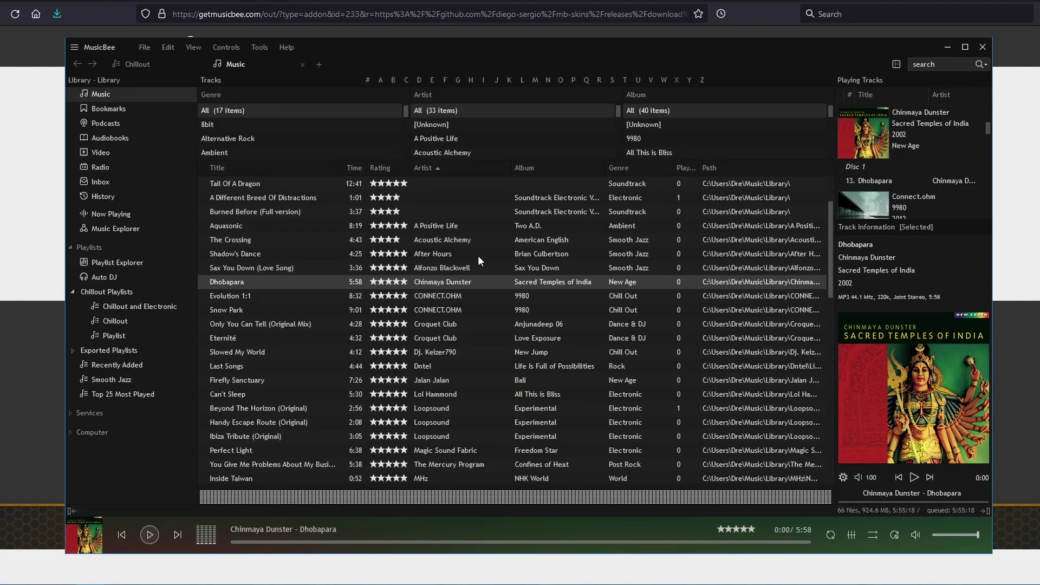
{"action": "left_click", "coordinate": [301, 224]}
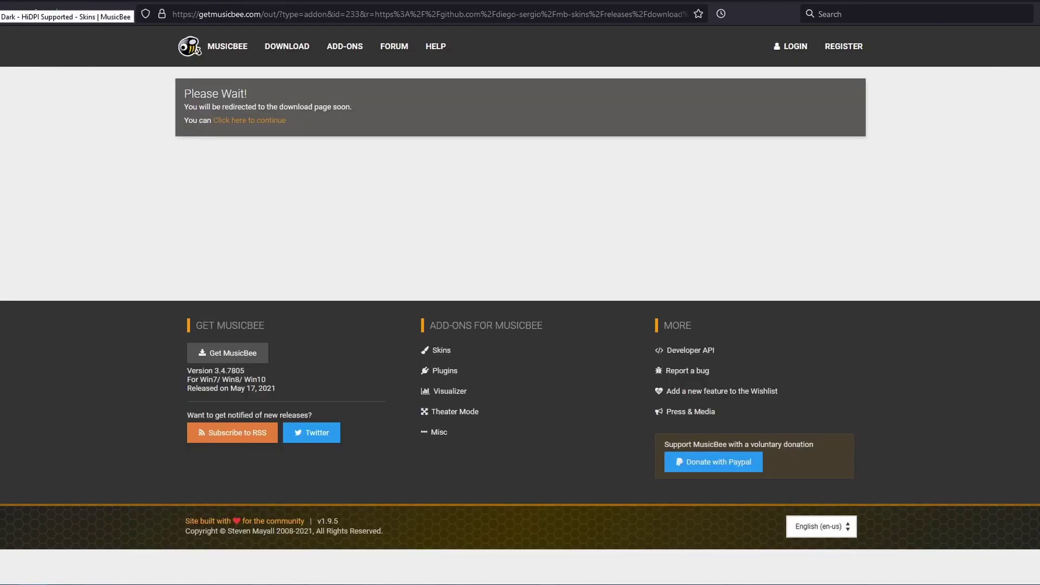
Return to the skins listing in the browser, open Dracula Theme from page 1, and download it as Dracula.xmlc.
{"action": "key", "text": "alt+Left"}
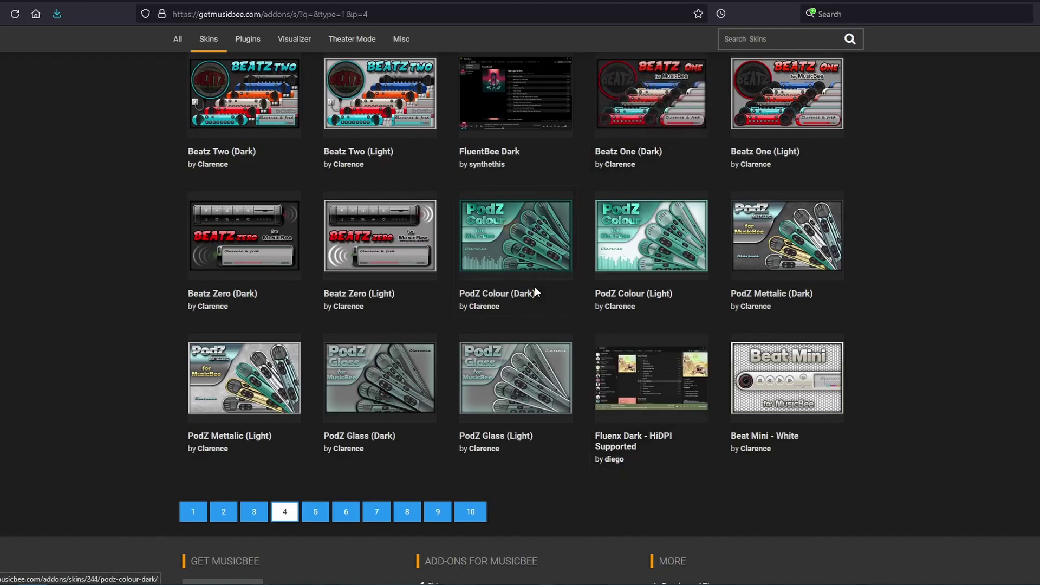
{"action": "scroll", "coordinate": [534, 287], "scroll_direction": "up", "scroll_amount": 10}
{"action": "scroll", "coordinate": [375, 355], "scroll_direction": "down", "scroll_amount": 8}
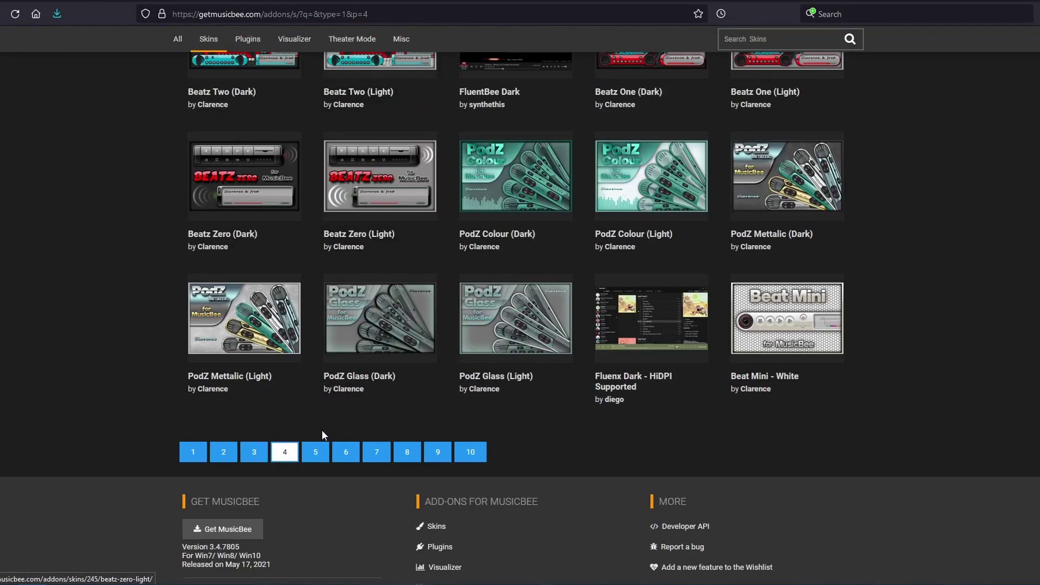
{"action": "left_click", "coordinate": [190, 450]}
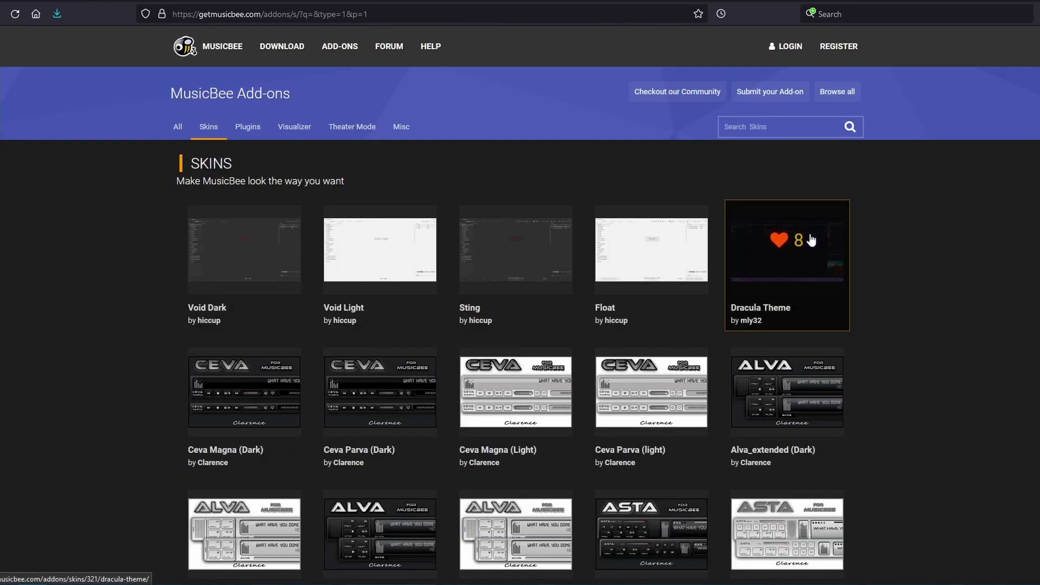
{"action": "left_click", "coordinate": [805, 276]}
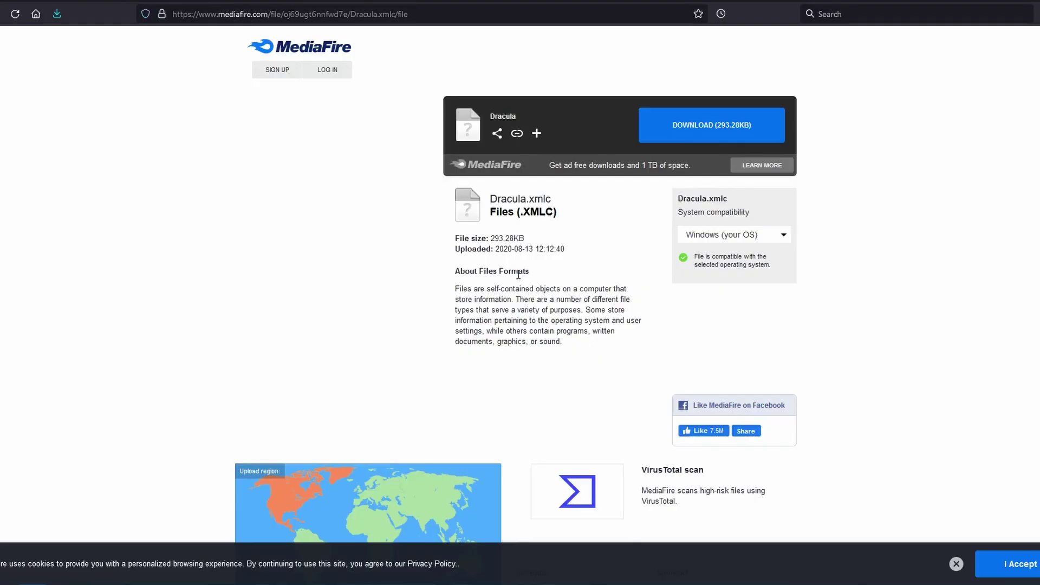
{"action": "left_click", "coordinate": [711, 127]}
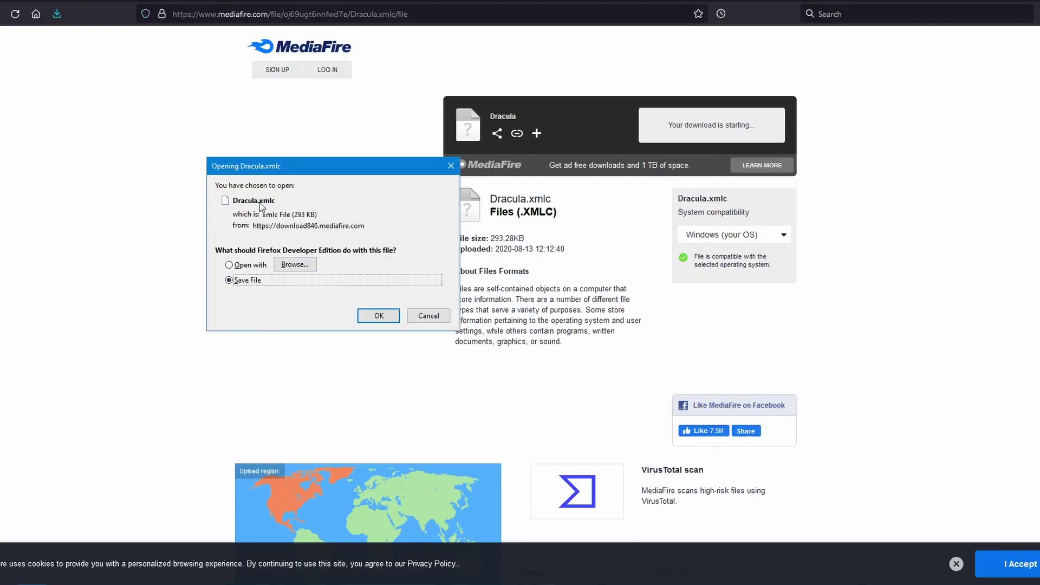
{"action": "left_click", "coordinate": [388, 319]}
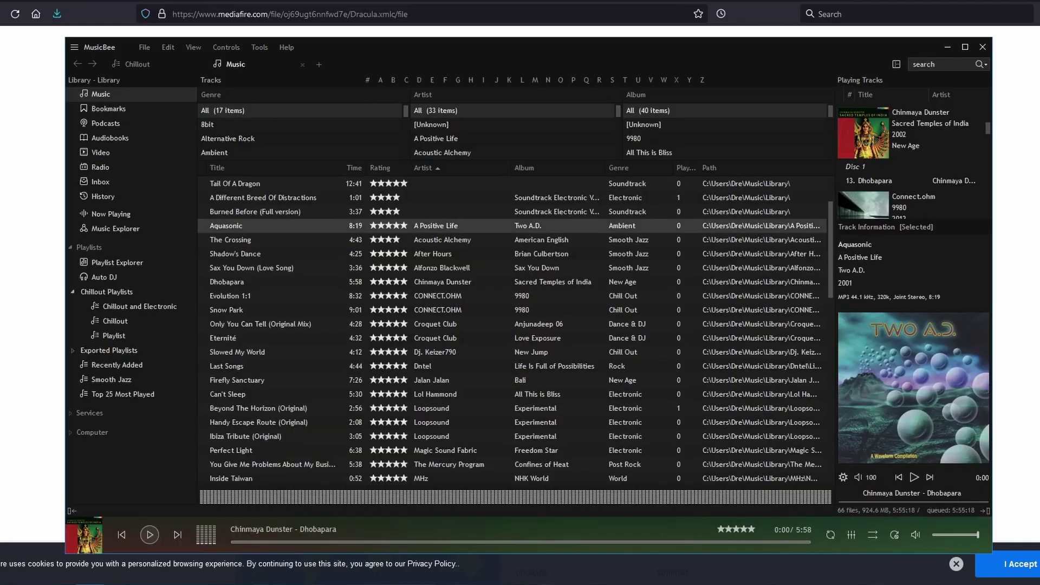
Switch back to MusicBee and add the skin from Dracula.xmlc in the Downloads folder.
{"action": "left_click", "coordinate": [197, 44]}
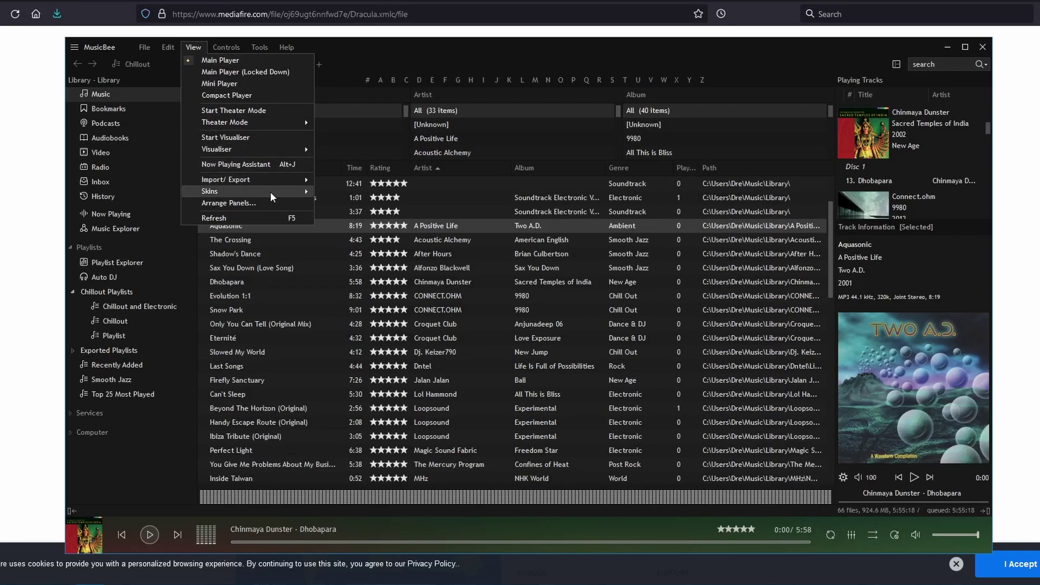
{"action": "mouse_move", "coordinate": [271, 191]}
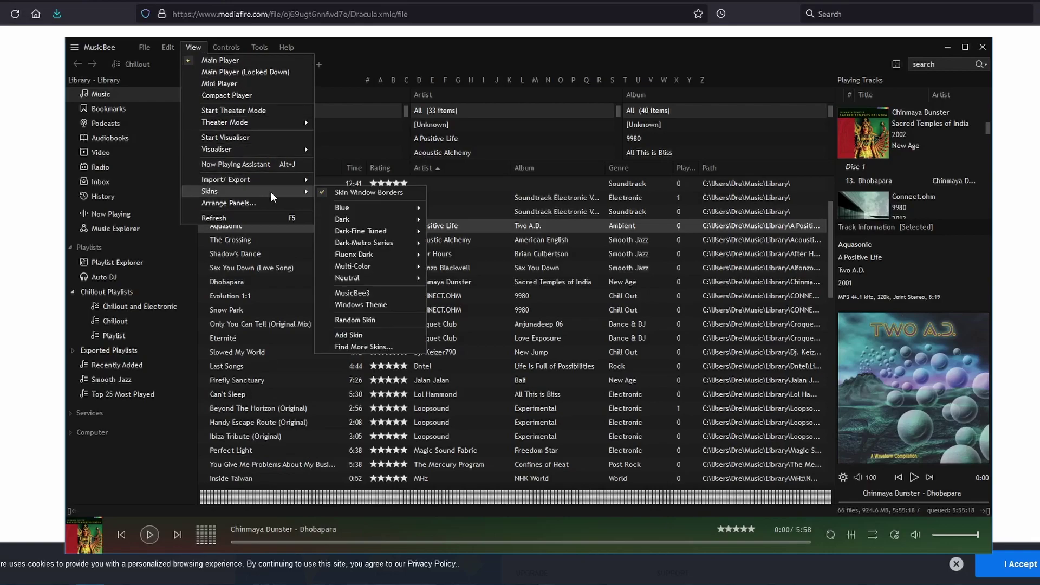
{"action": "left_click", "coordinate": [372, 336]}
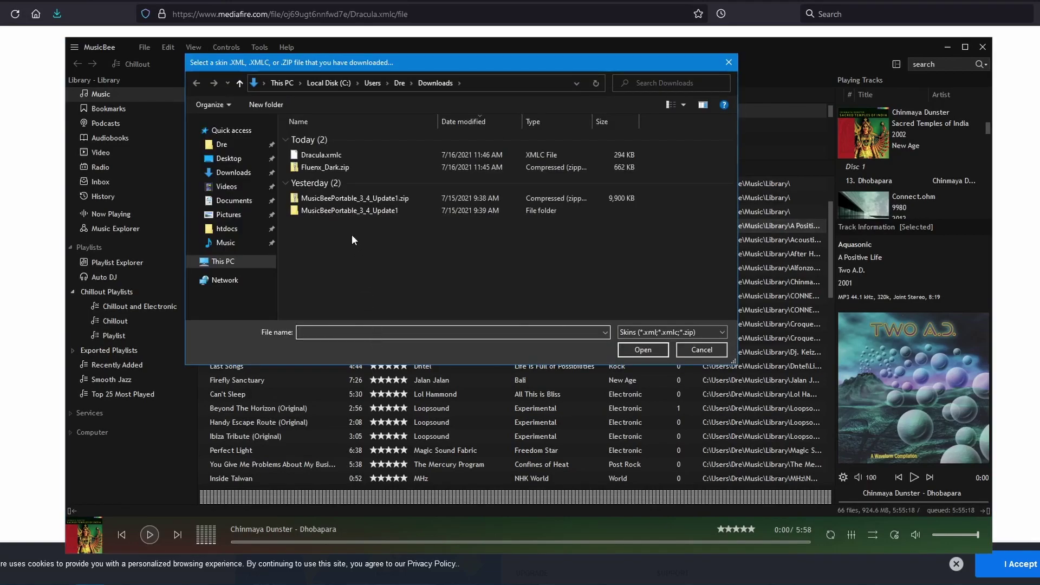
{"action": "double_click", "coordinate": [352, 155]}
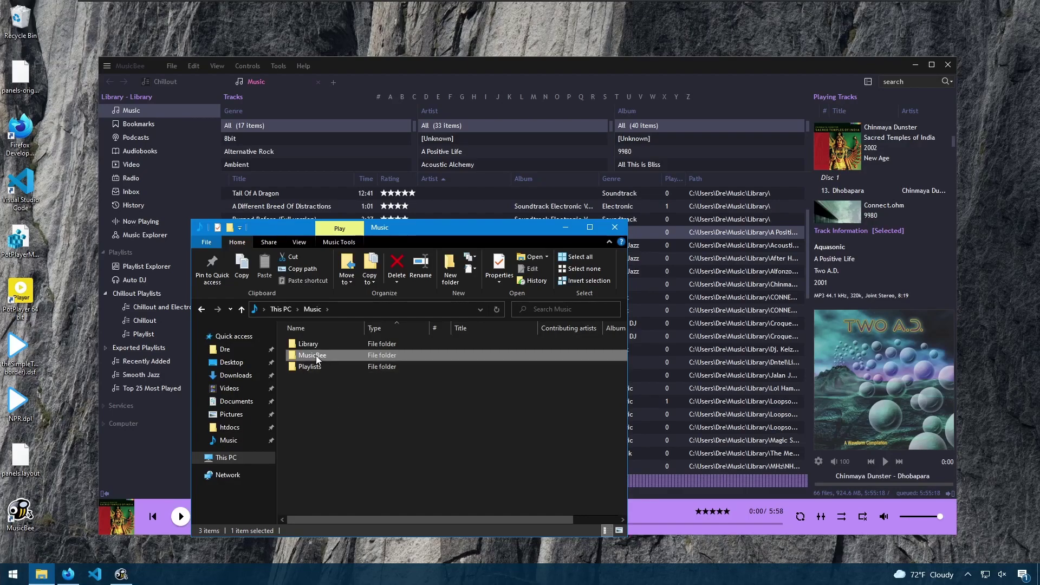
In File Explorer, go to the Dark subfolder of MusicBee's Skins folder and open MetroStyle.xml in Notepad++.
{"action": "double_click", "coordinate": [317, 357]}
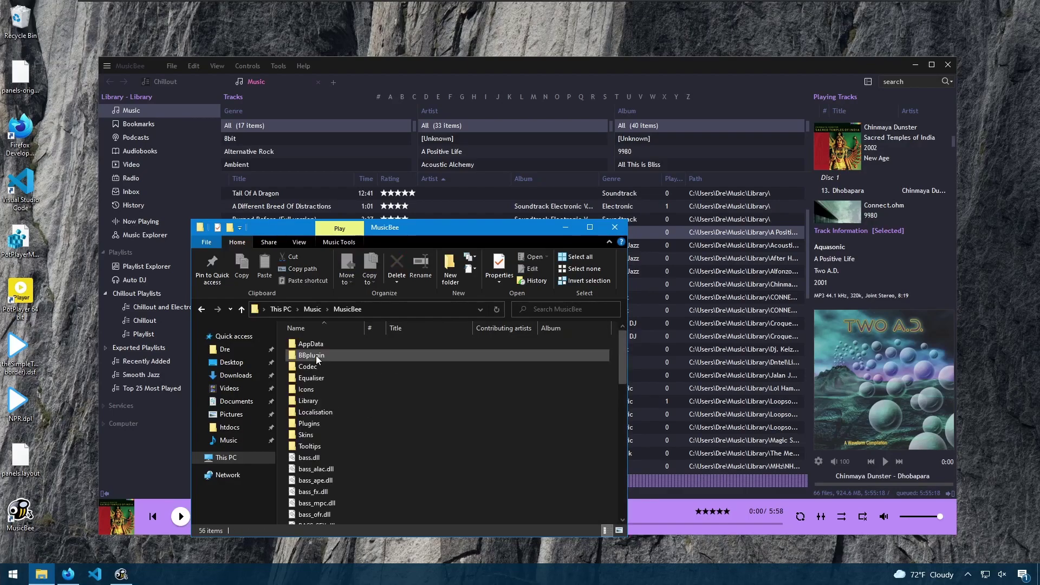
{"action": "double_click", "coordinate": [319, 434]}
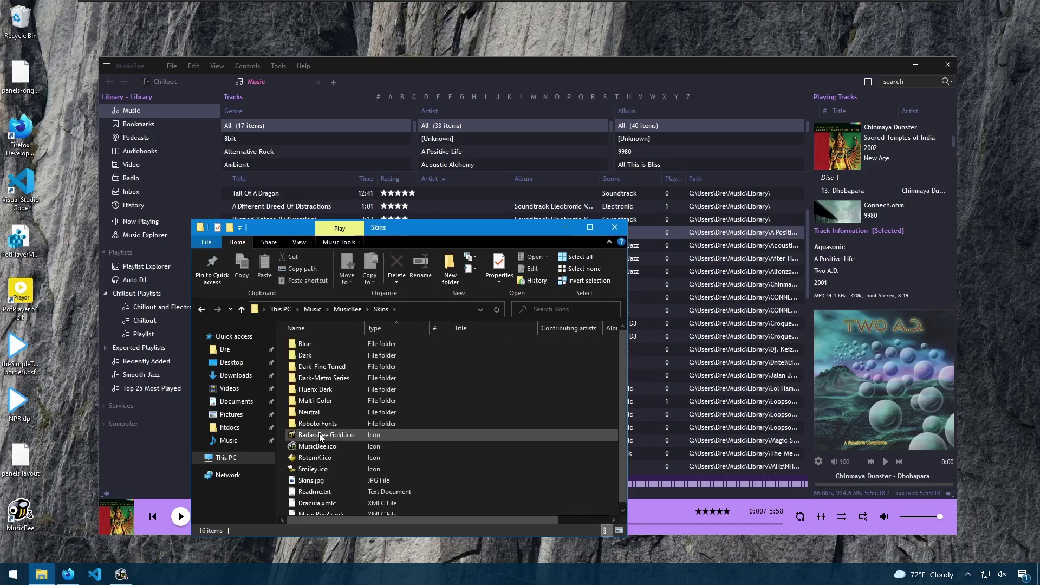
{"action": "double_click", "coordinate": [329, 355]}
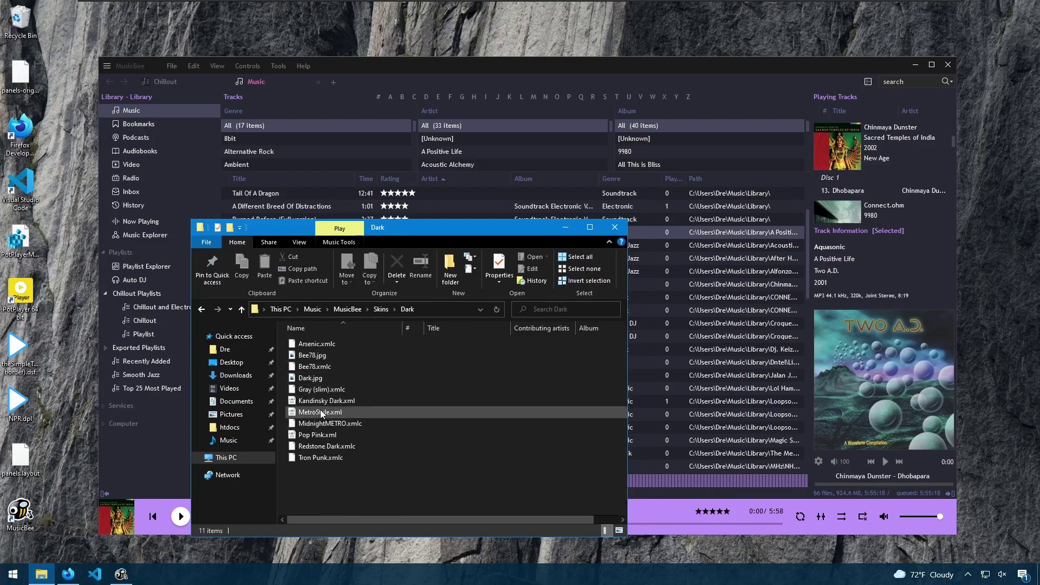
{"action": "left_click", "coordinate": [319, 413]}
{"action": "right_click", "coordinate": [317, 413]}
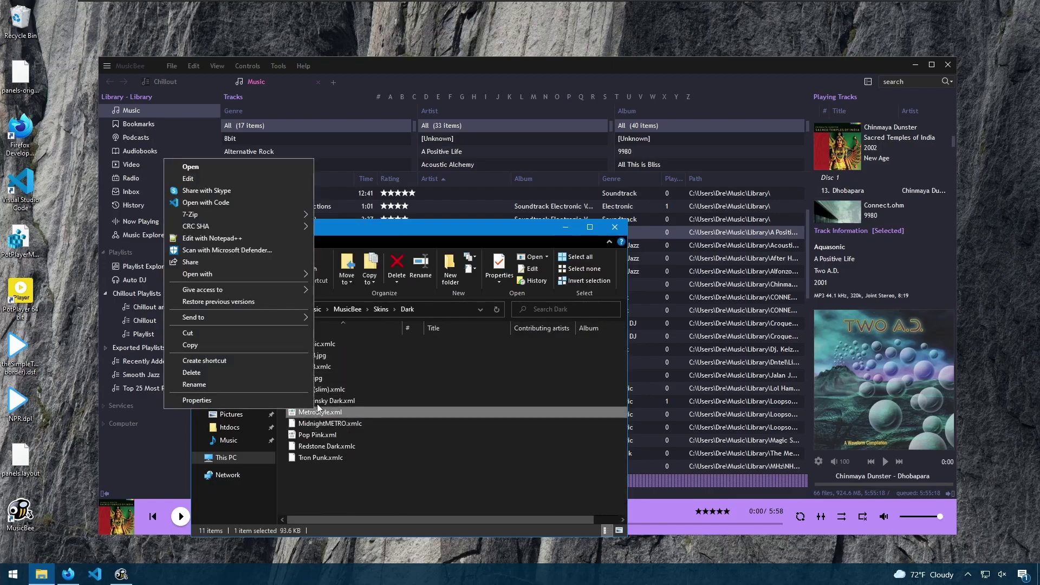
{"action": "left_click", "coordinate": [259, 242]}
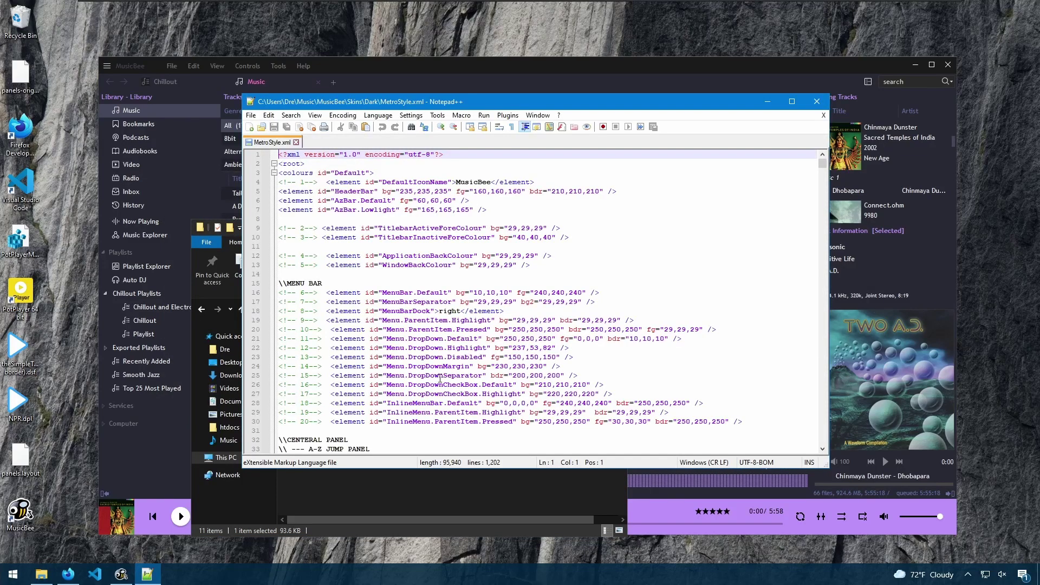
Examine the MenuBar.Default element in MetroStyle.xml, highlighting its background and foreground colour values.
{"action": "mouse_move", "coordinate": [823, 165]}
{"action": "left_mouse_down"}
{"action": "mouse_move", "coordinate": [816, 183]}
{"action": "mouse_move", "coordinate": [820, 165]}
{"action": "left_mouse_up"}
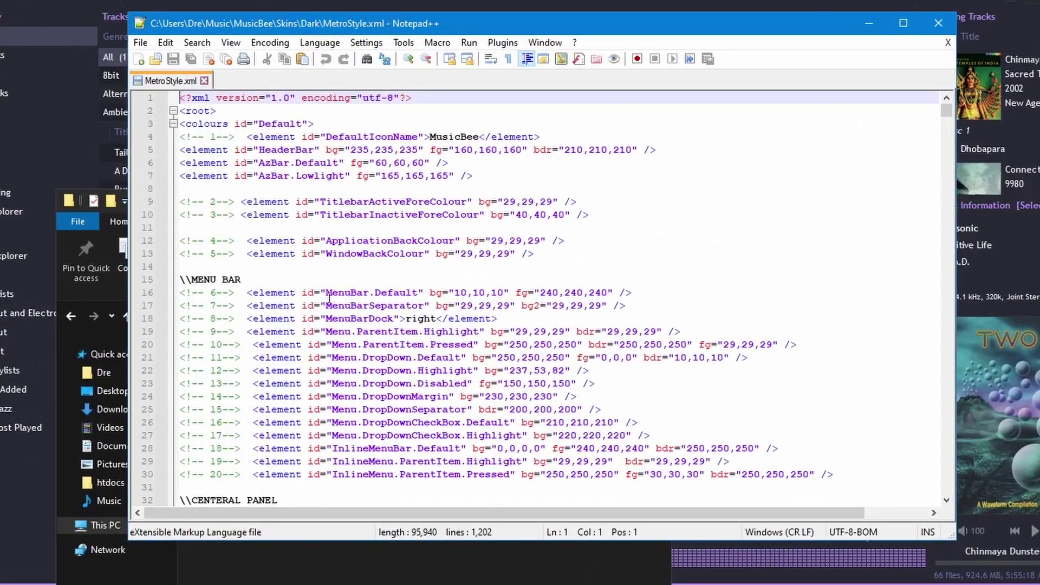
{"action": "left_click_drag", "start_coordinate": [328, 296], "coordinate": [612, 297]}
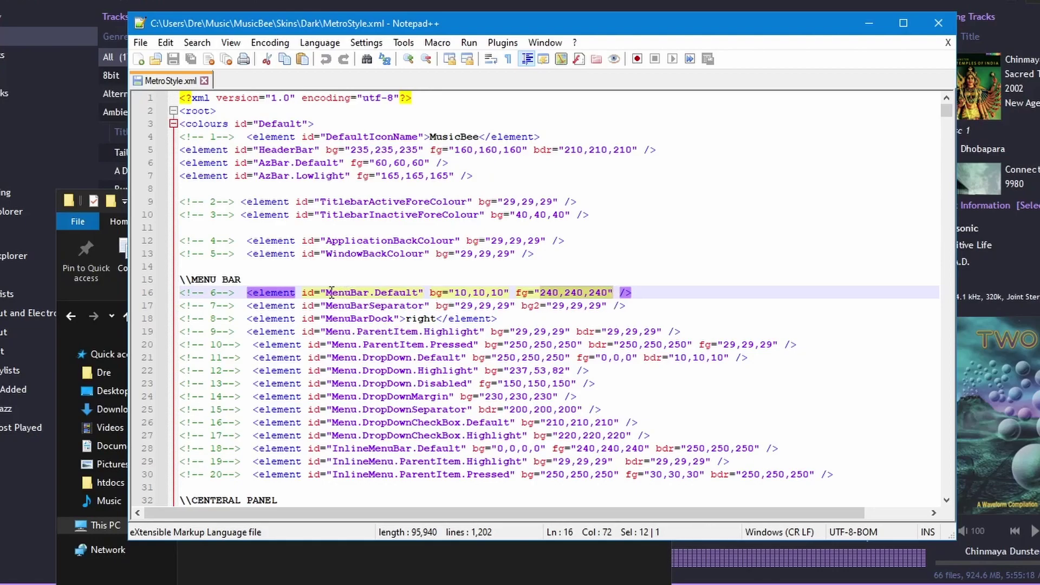
{"action": "left_click_drag", "start_coordinate": [461, 292], "coordinate": [611, 293]}
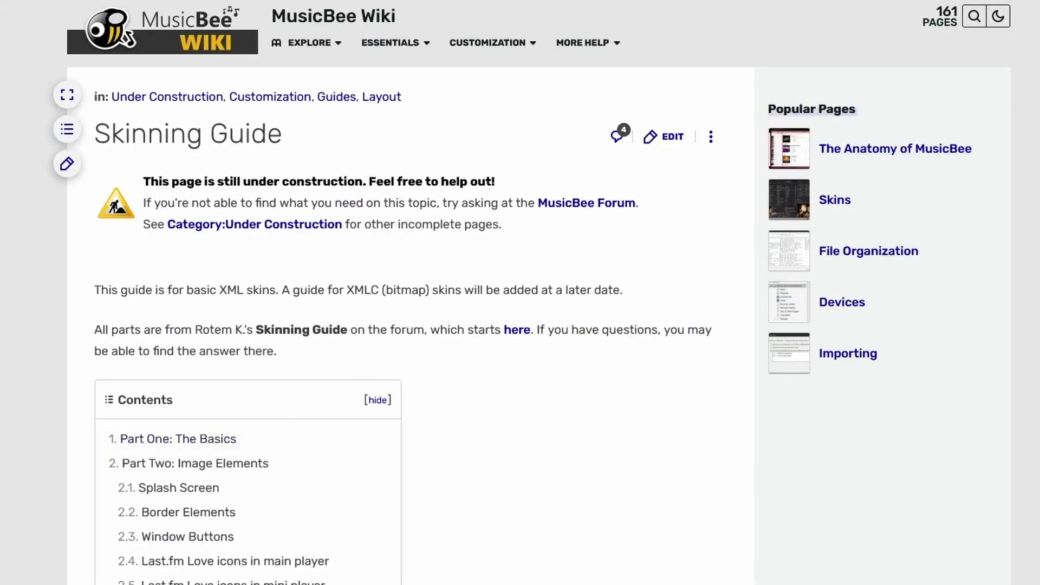
Read the MusicBee Wiki's Skinning Guide in the browser, from Part One: The Basics to the image elements in Part Two.
{"action": "scroll", "coordinate": [406, 325], "scroll_direction": "down", "scroll_amount": 10}
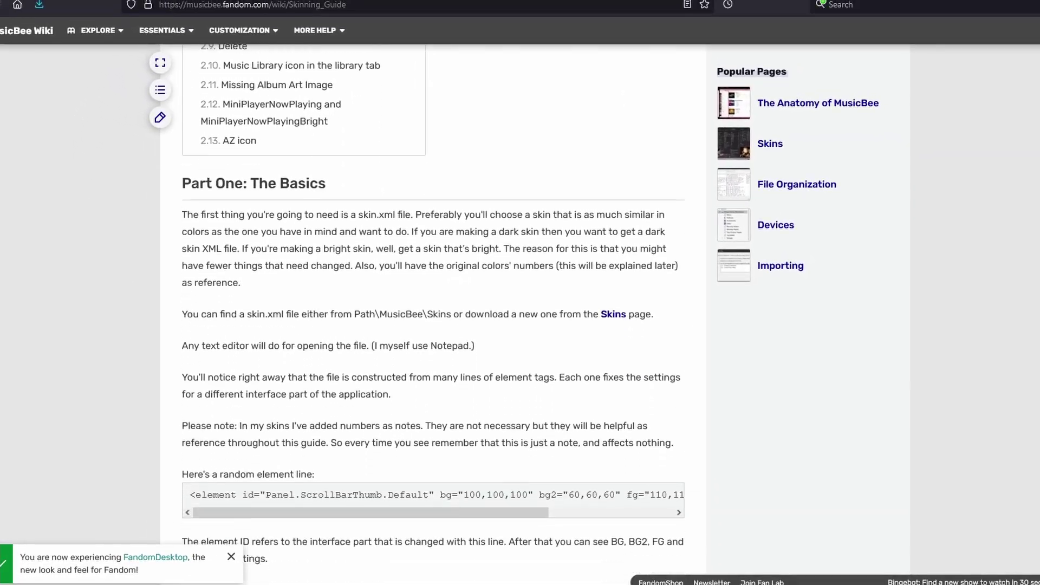
{"action": "scroll", "coordinate": [433, 315], "scroll_direction": "down", "scroll_amount": 6}
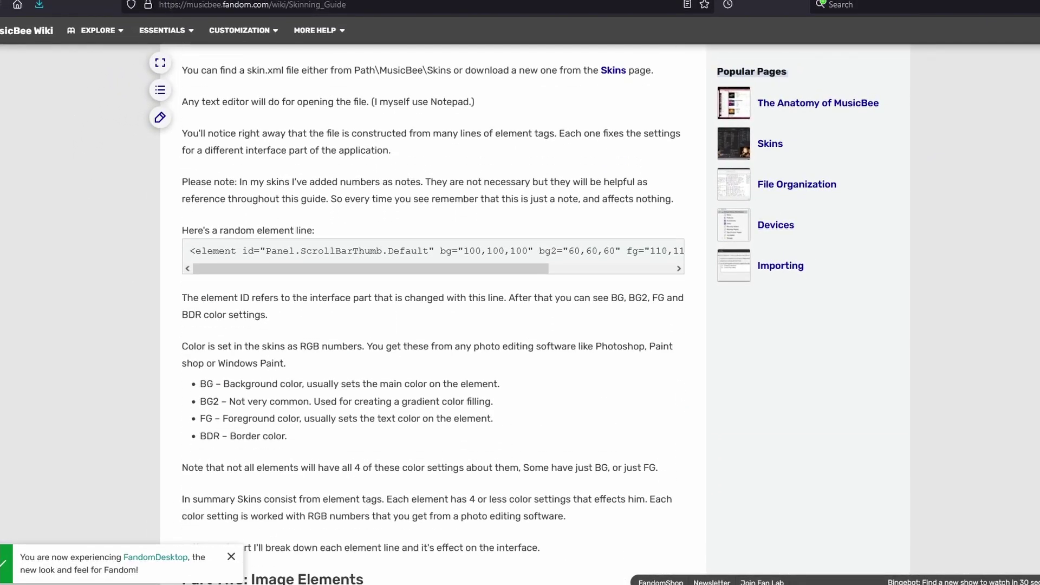
{"action": "scroll", "coordinate": [433, 314], "scroll_direction": "down", "scroll_amount": 4}
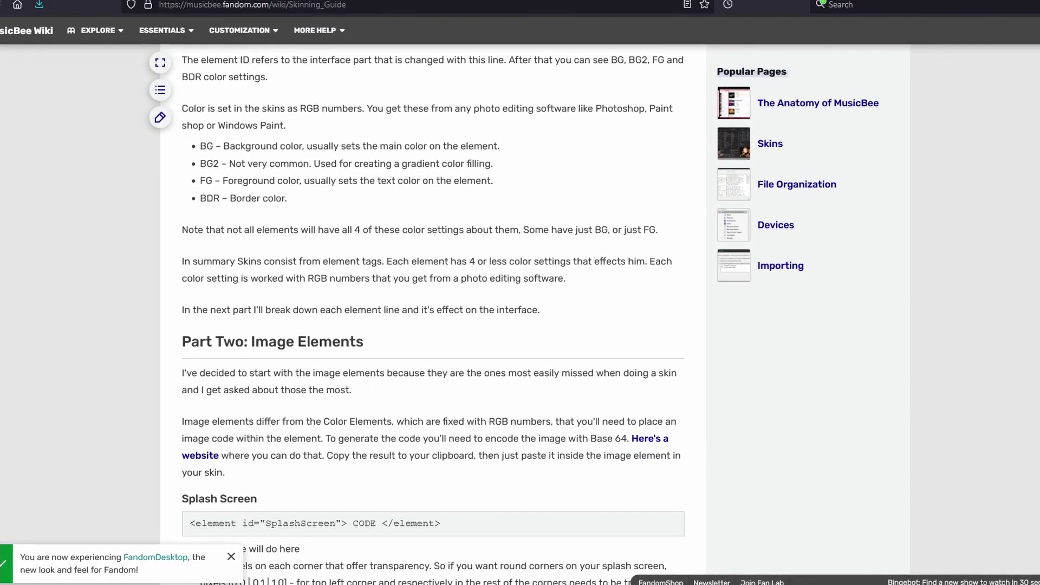
{"action": "scroll", "coordinate": [433, 314], "scroll_direction": "down", "scroll_amount": 3}
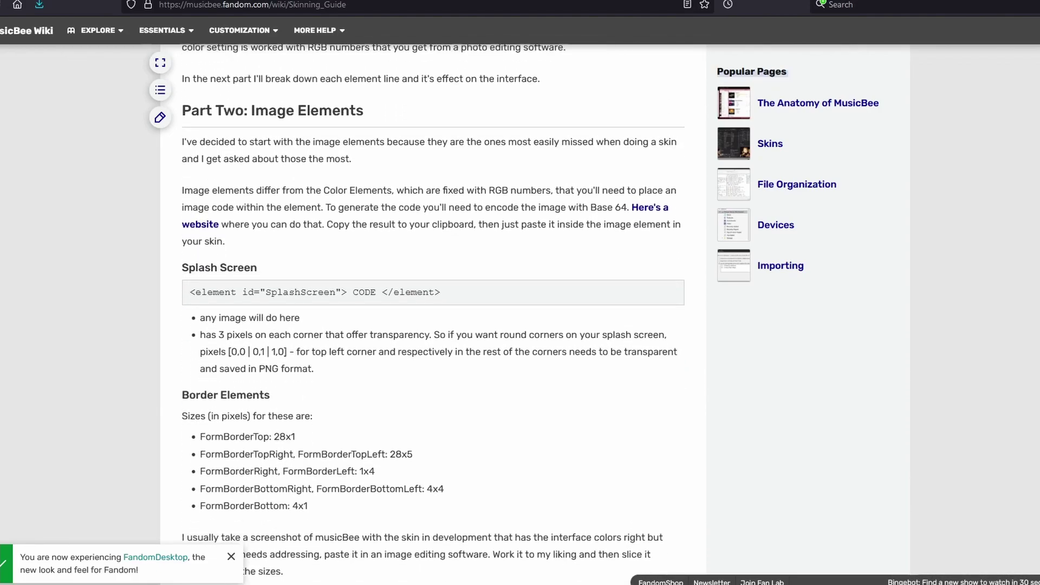